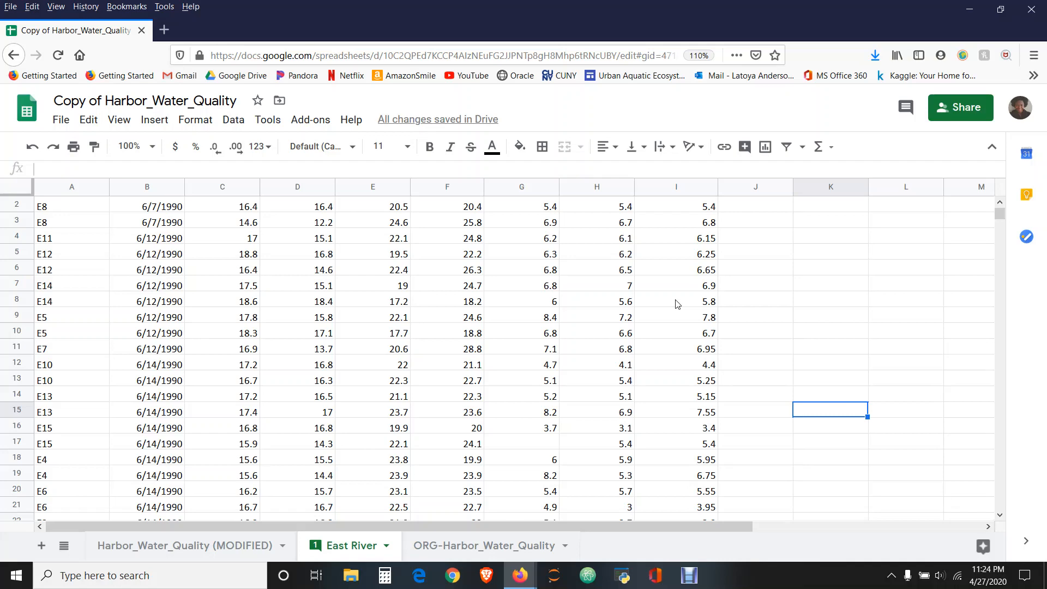
# Format the East River measurements in C2:I6415 as Number with one decimal place
pyautogui.scroll(1, 1000, 211)
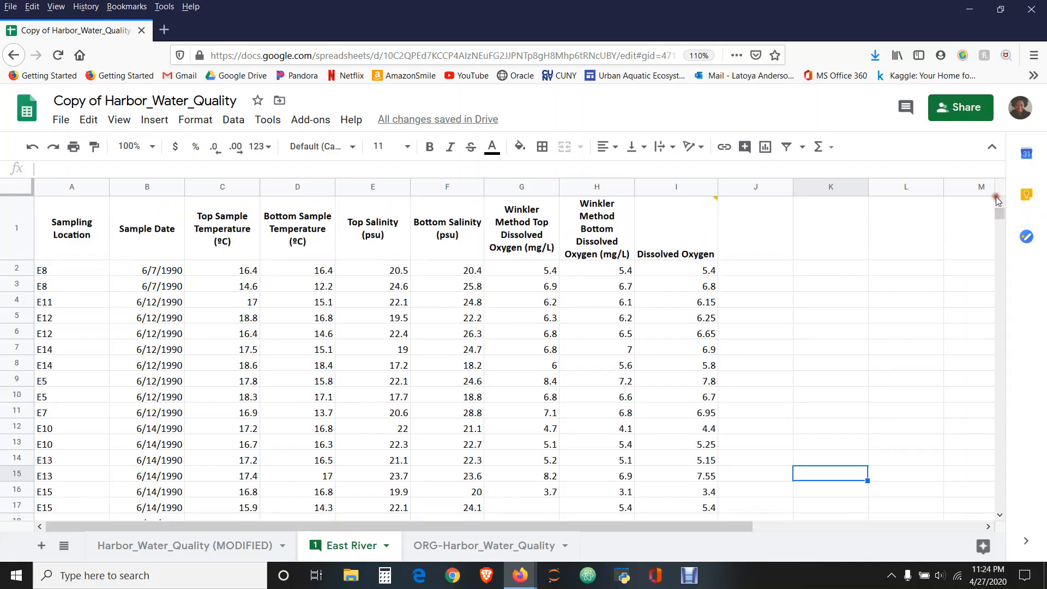
pyautogui.click(236, 273)
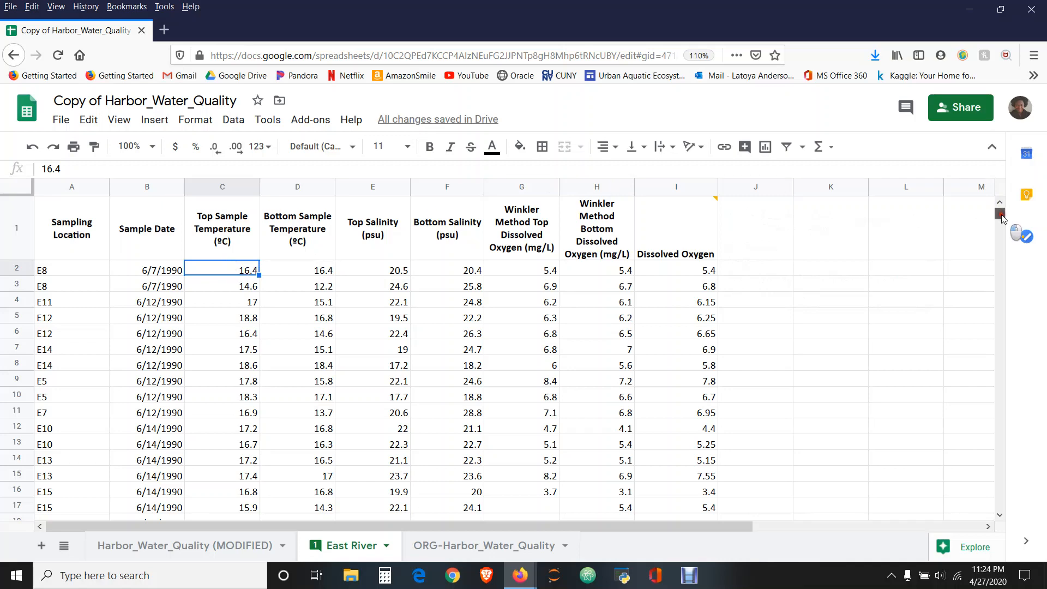
pyautogui.moveTo(1000, 213); pyautogui.dragTo(1001, 464)
pyautogui.click(998, 504)
pyautogui.scroll(-3, 1000, 485)
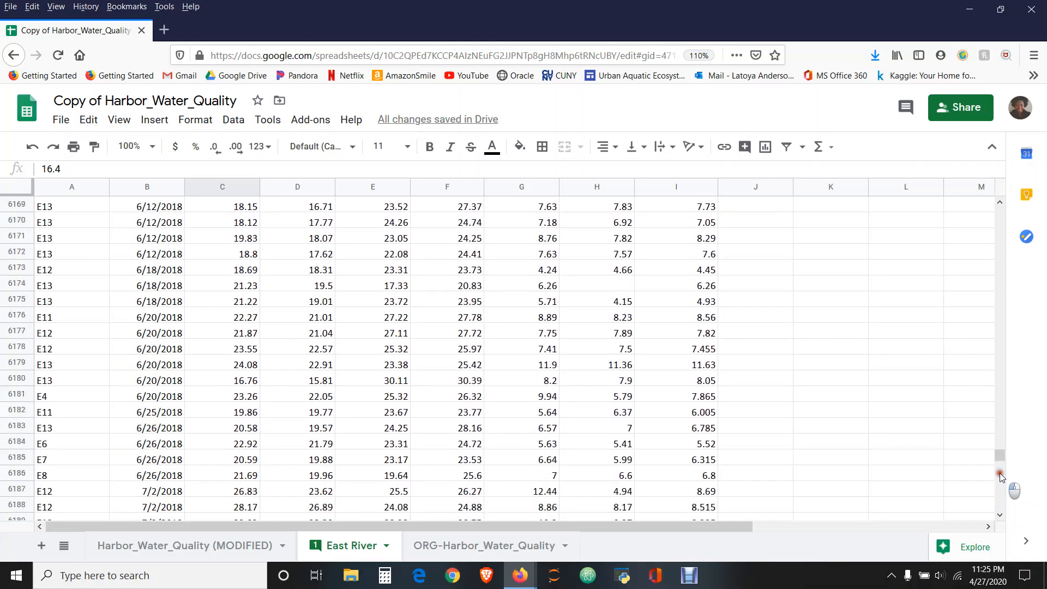
pyautogui.scroll(-20, 1000, 493)
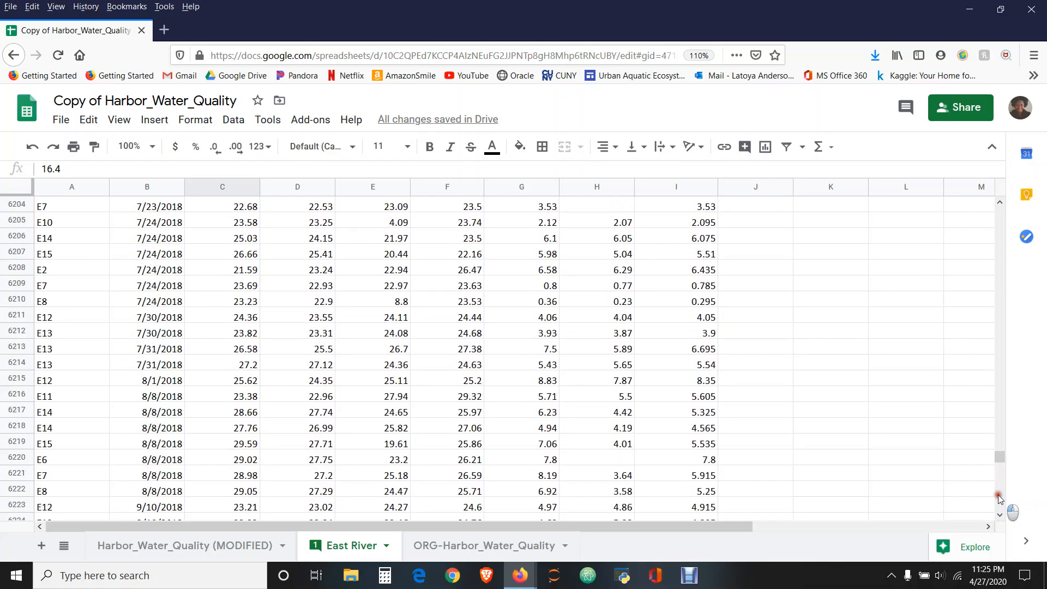
pyautogui.scroll(-16, 1000, 498)
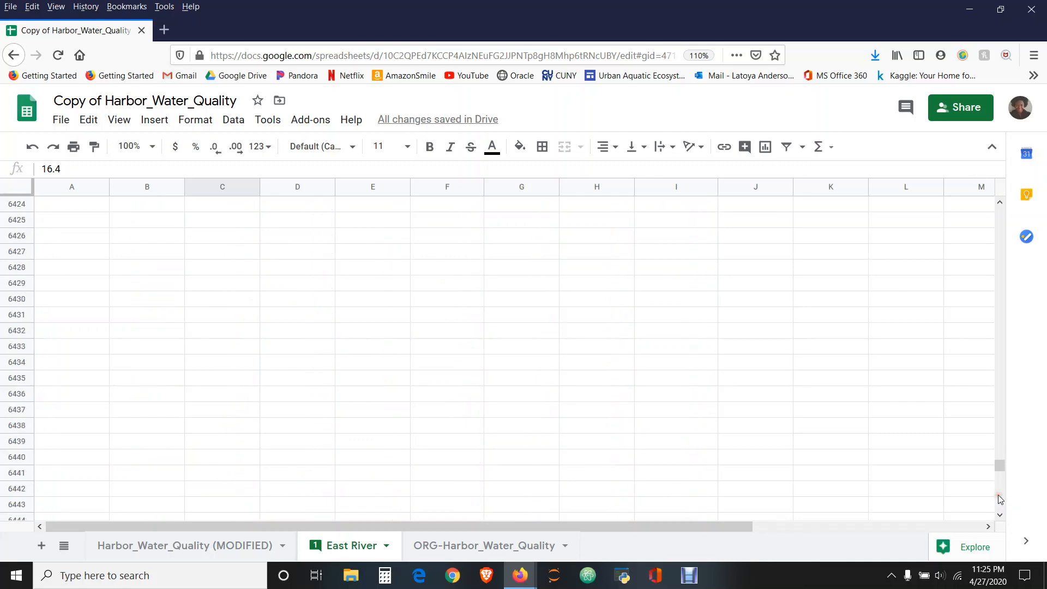
pyautogui.scroll(8, 1004, 457)
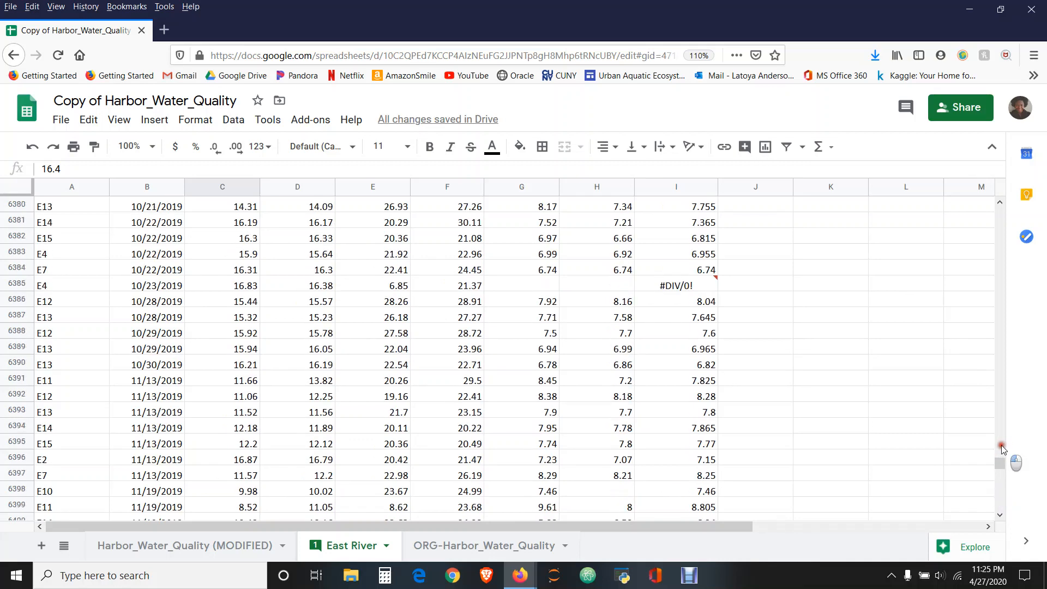
pyautogui.scroll(-3, 1003, 474)
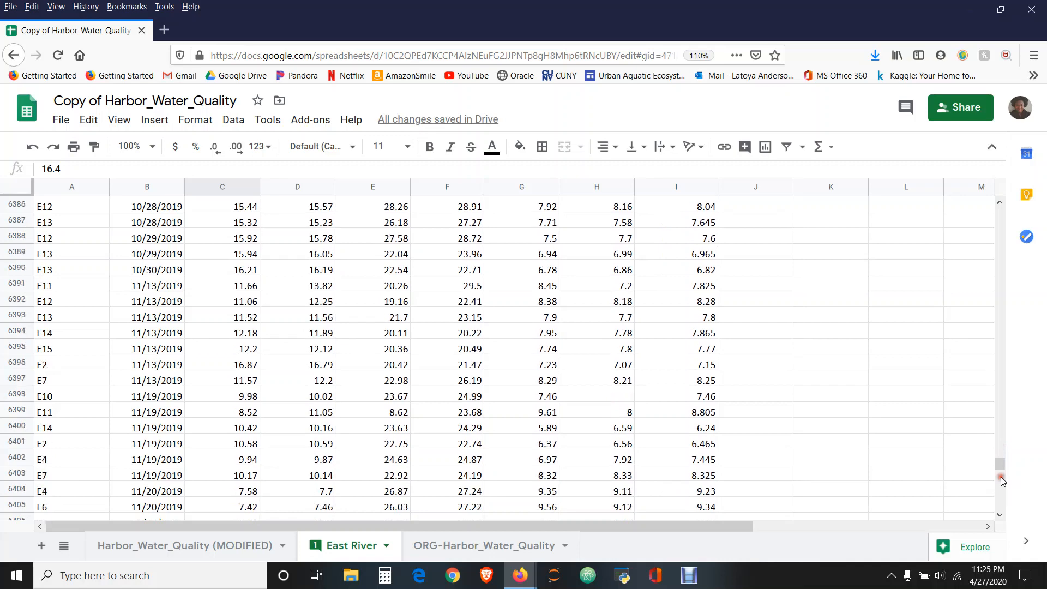
pyautogui.scroll(-4, 1001, 477)
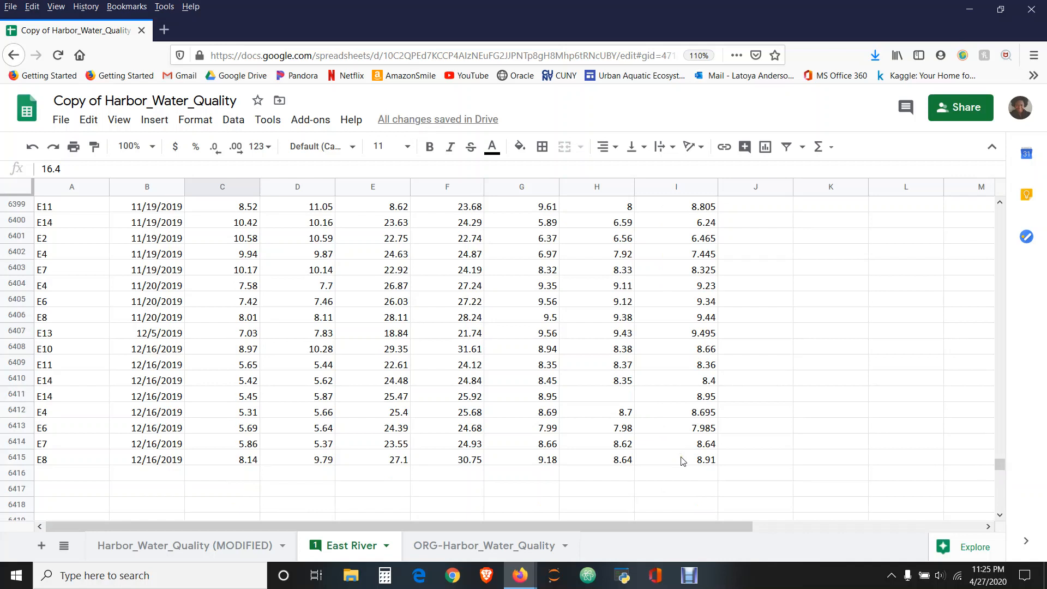
pyautogui.keyDown('shift'); pyautogui.click(682, 461); pyautogui.keyUp('shift')
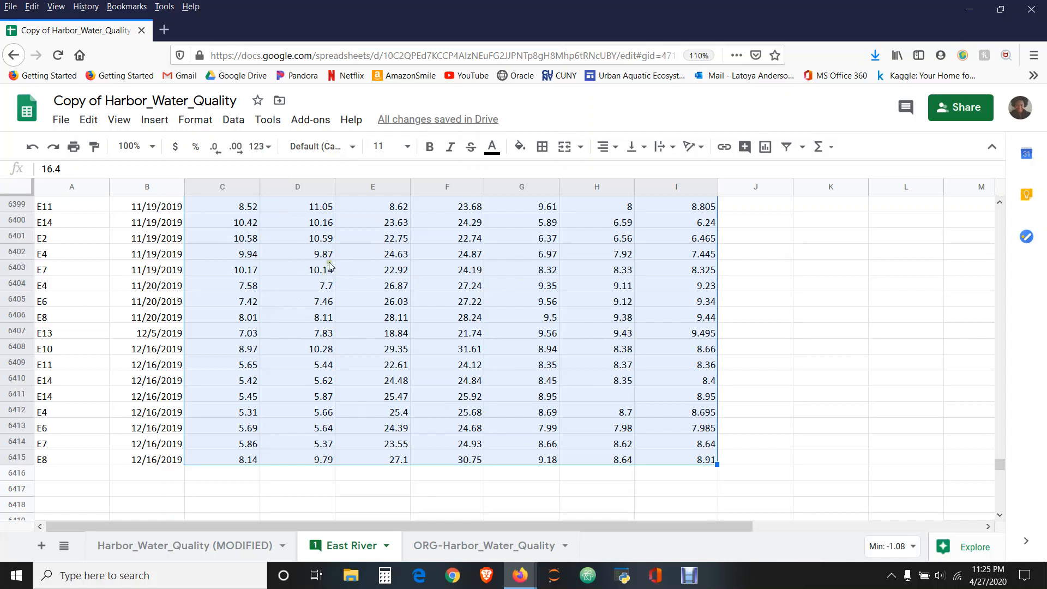
pyautogui.click(262, 146)
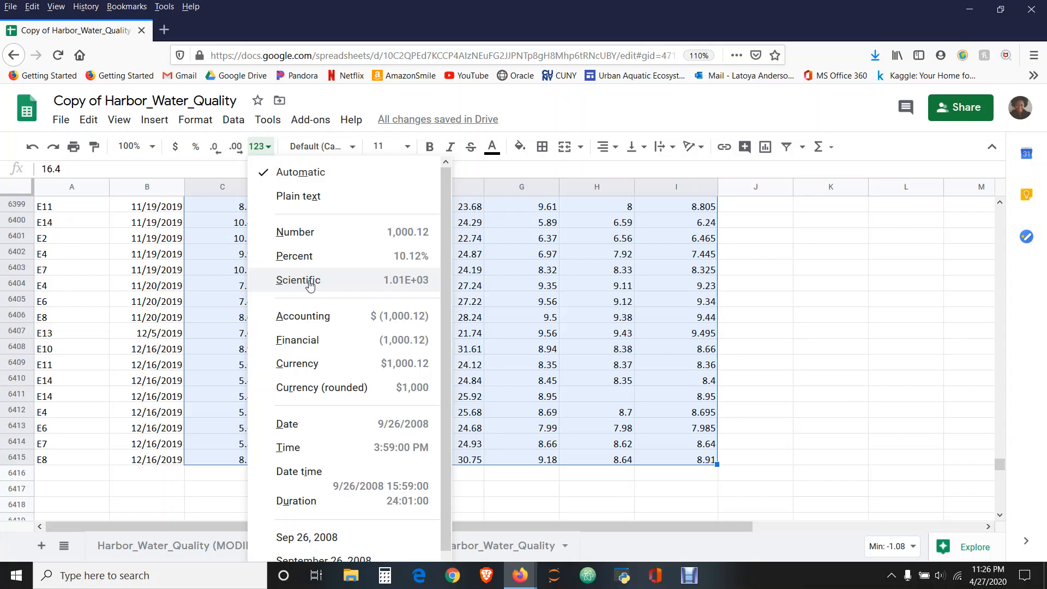
pyautogui.click(329, 233)
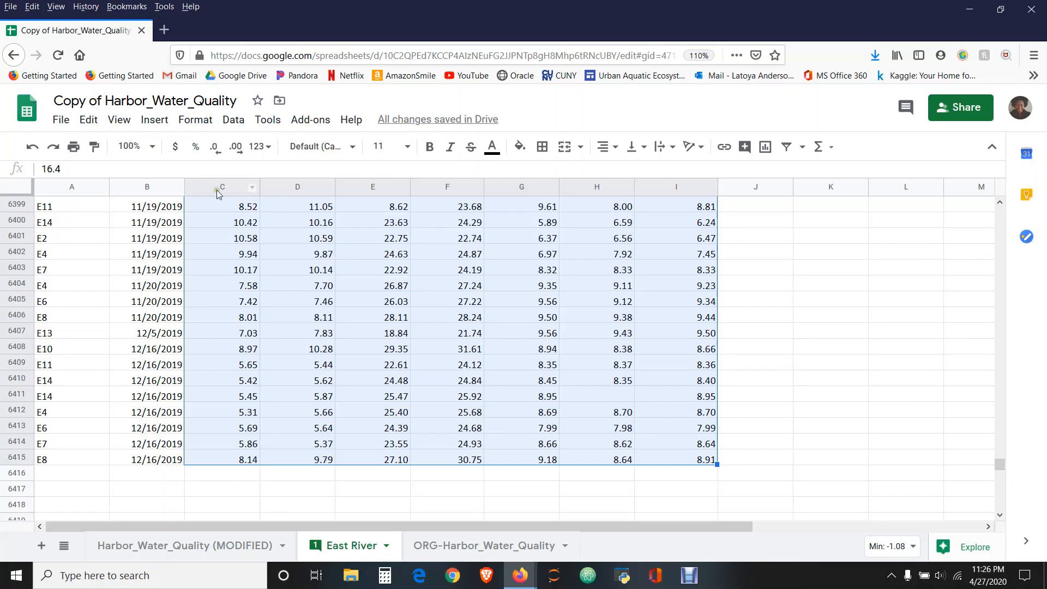
pyautogui.click(217, 147)
pyautogui.click(216, 147)
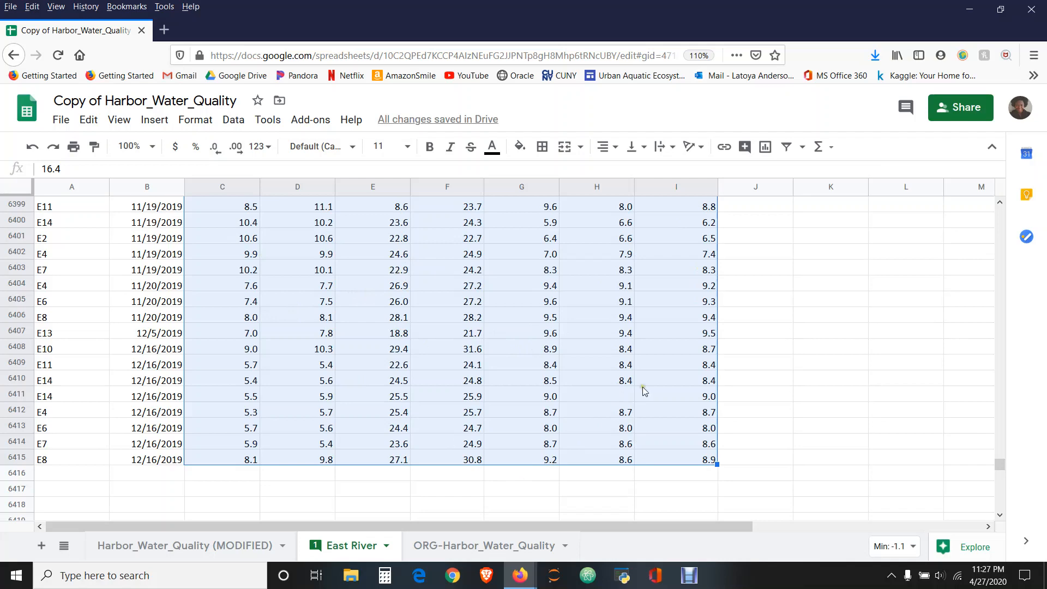
pyautogui.moveTo(1007, 462); pyautogui.dragTo(1003, 210)
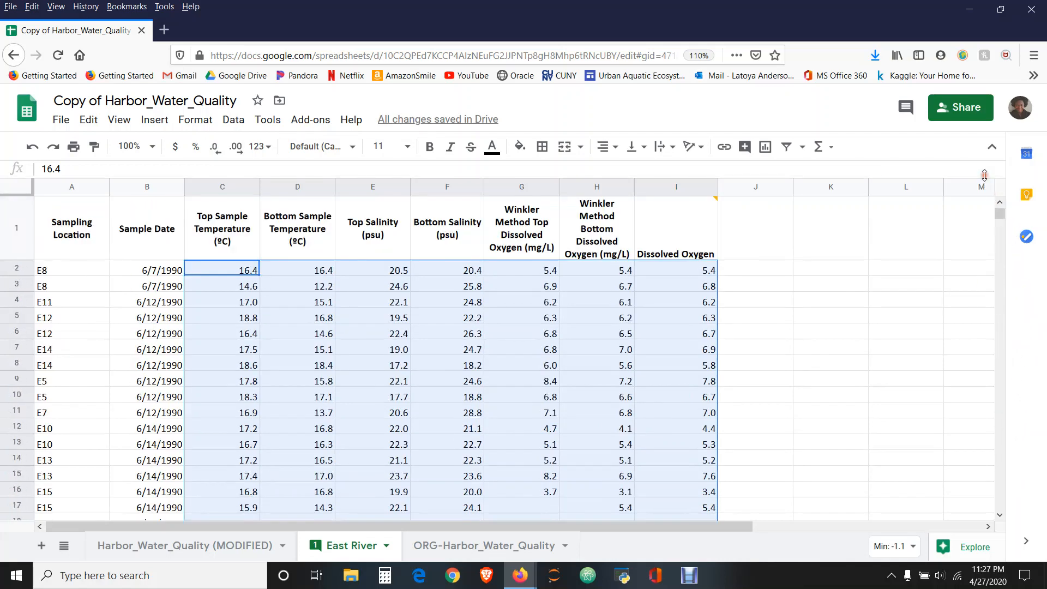
pyautogui.click(653, 324)
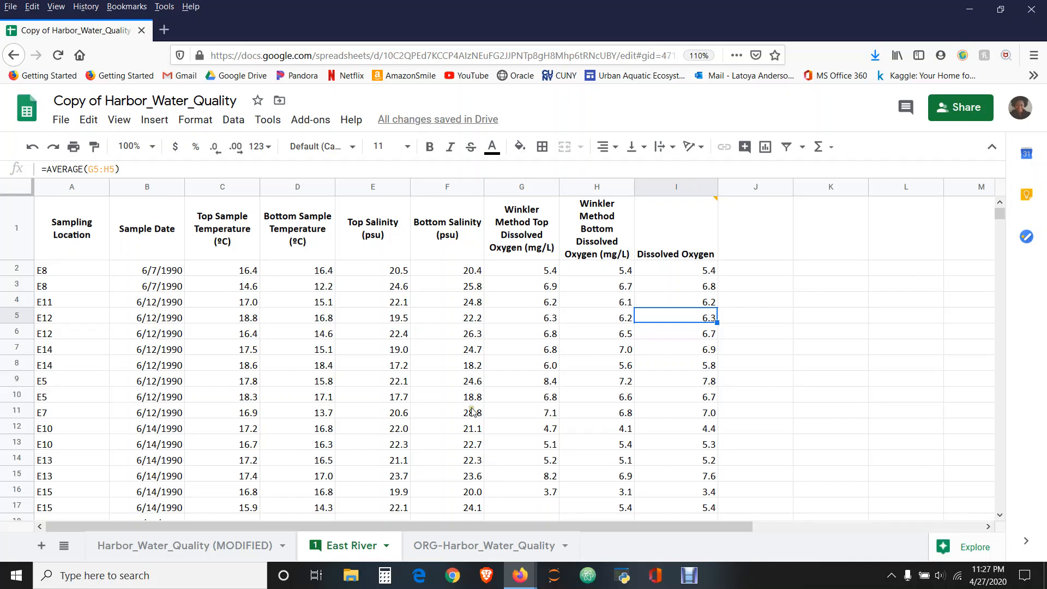
pyautogui.moveTo(677, 235)
pyautogui.click(710, 188)
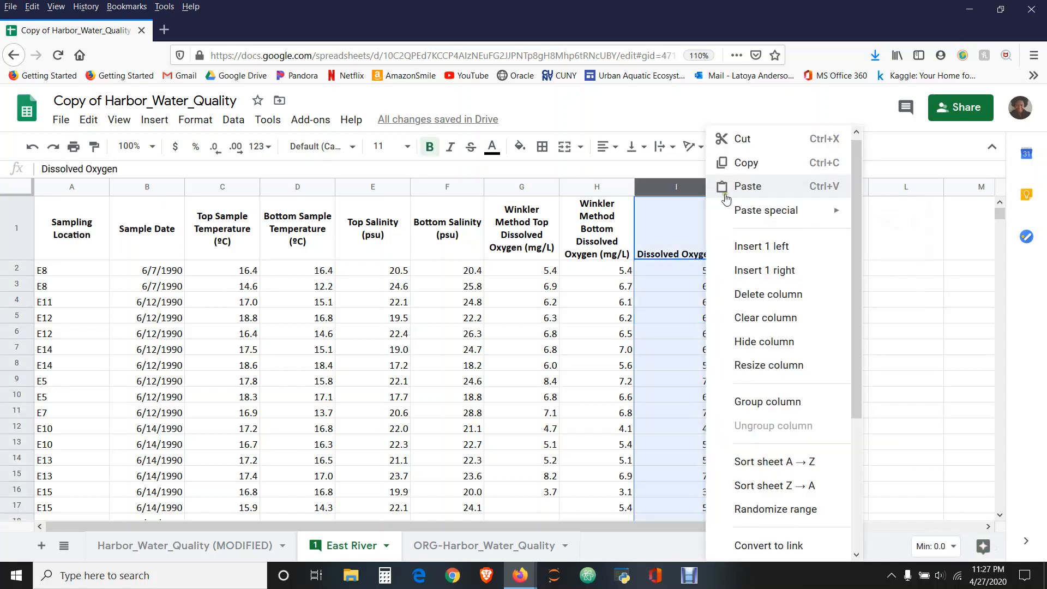
pyautogui.moveTo(855, 214); pyautogui.dragTo(864, 385)
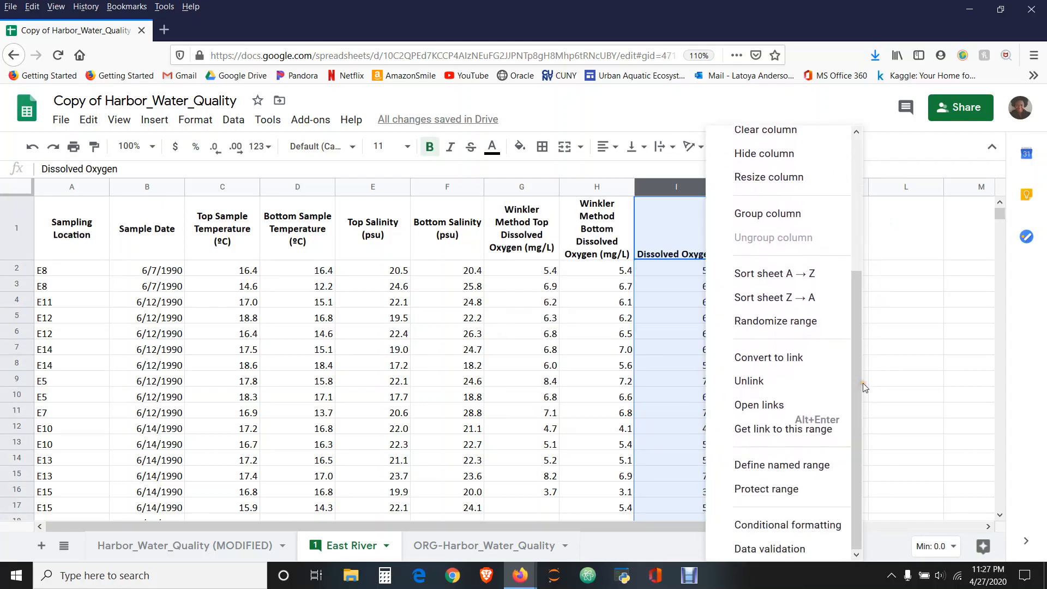
pyautogui.click(662, 231)
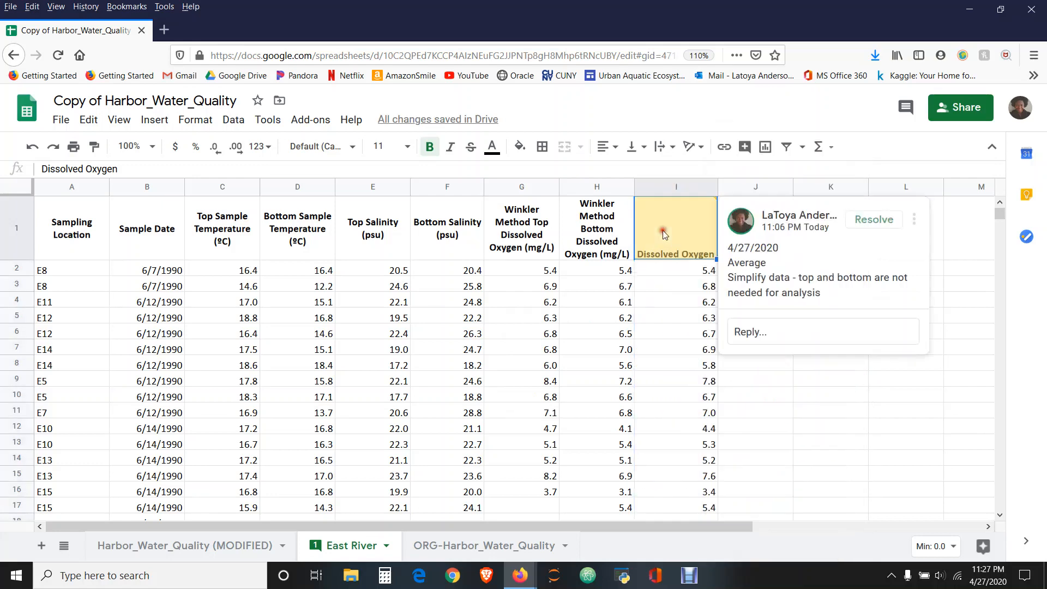
# Start a conditional formatting rule for the whole Dissolved Oxygen column, using a color scale
pyautogui.click(688, 184)
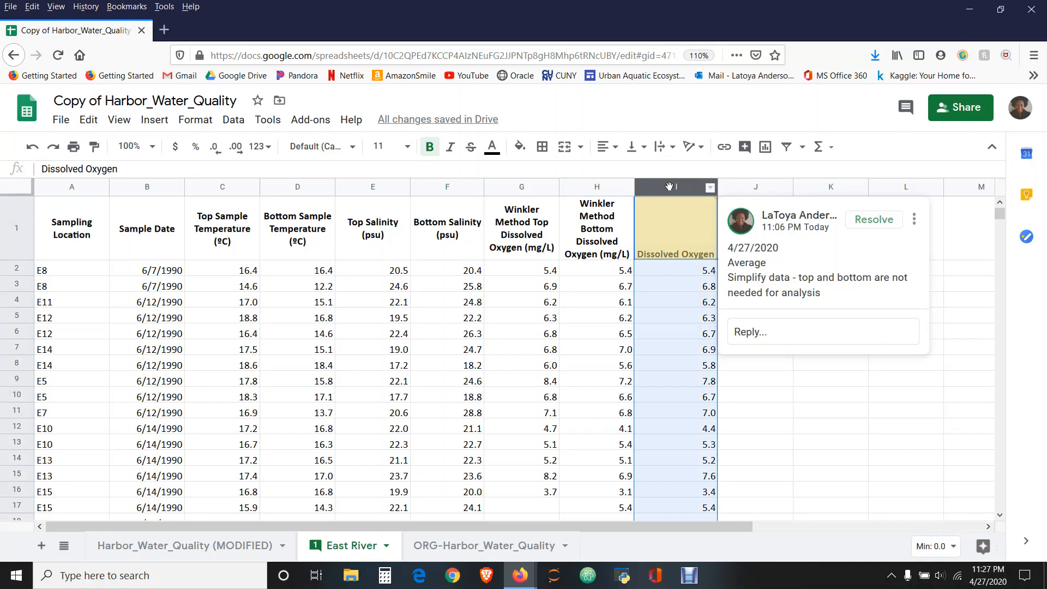
pyautogui.click(710, 188)
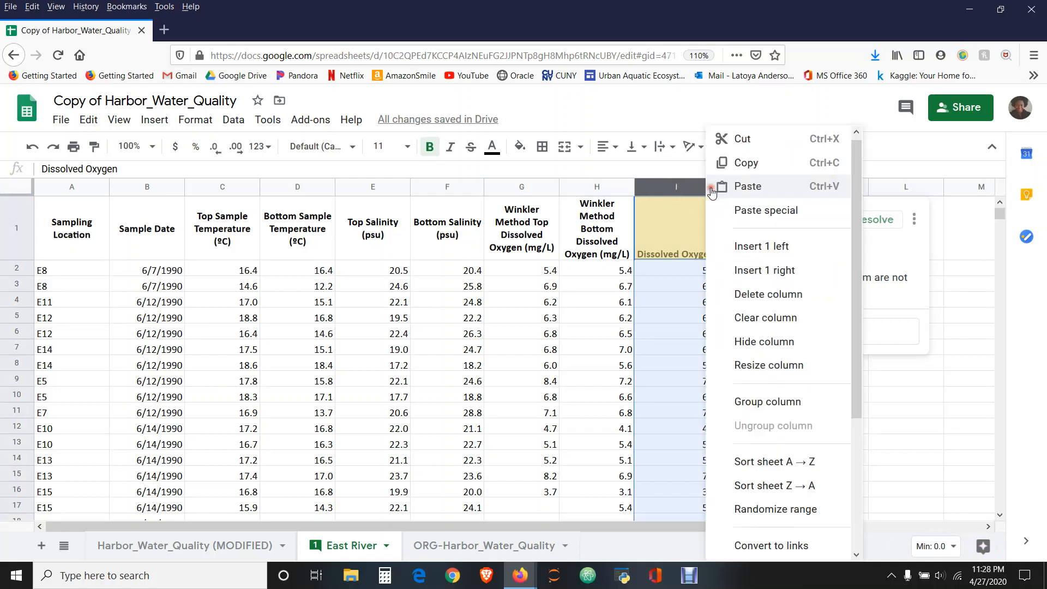
pyautogui.moveTo(856, 209); pyautogui.dragTo(879, 402)
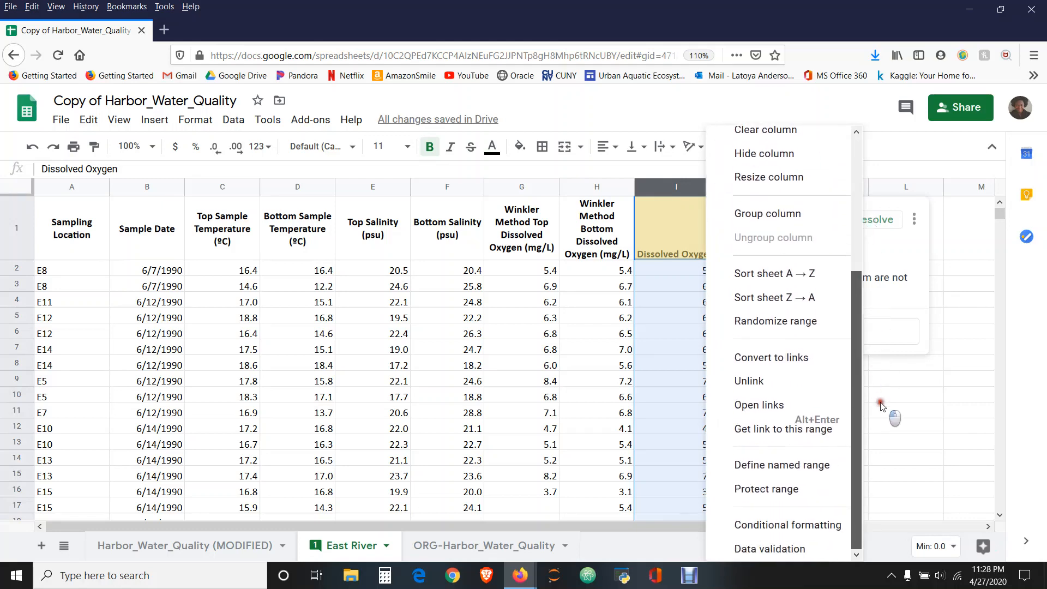
pyautogui.click(772, 527)
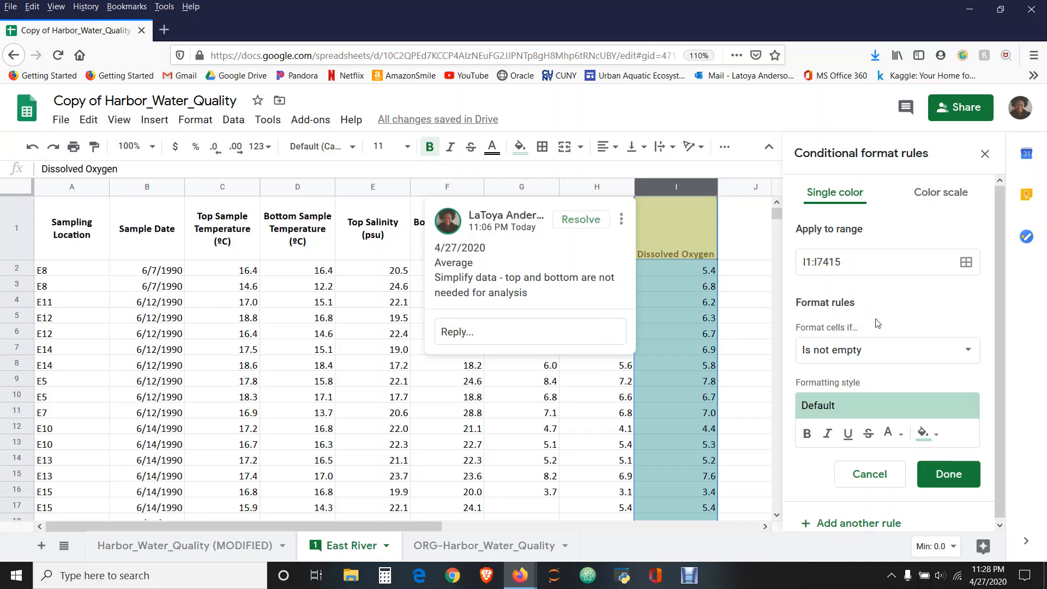
pyautogui.click(953, 196)
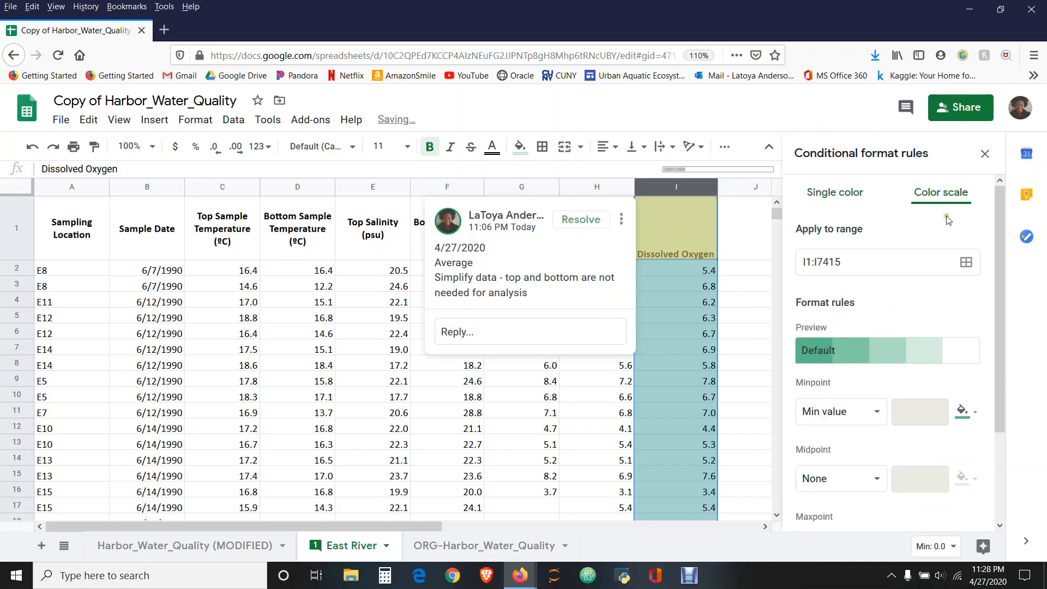
# Color the scale's minpoint red and set the midpoint type to Number
pyautogui.click(966, 419)
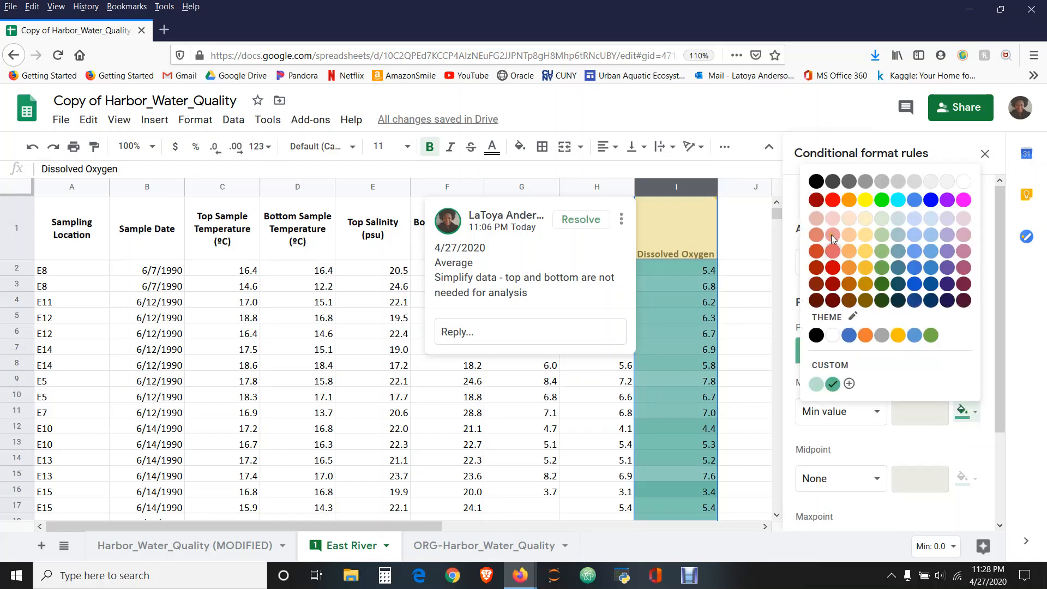
pyautogui.click(833, 201)
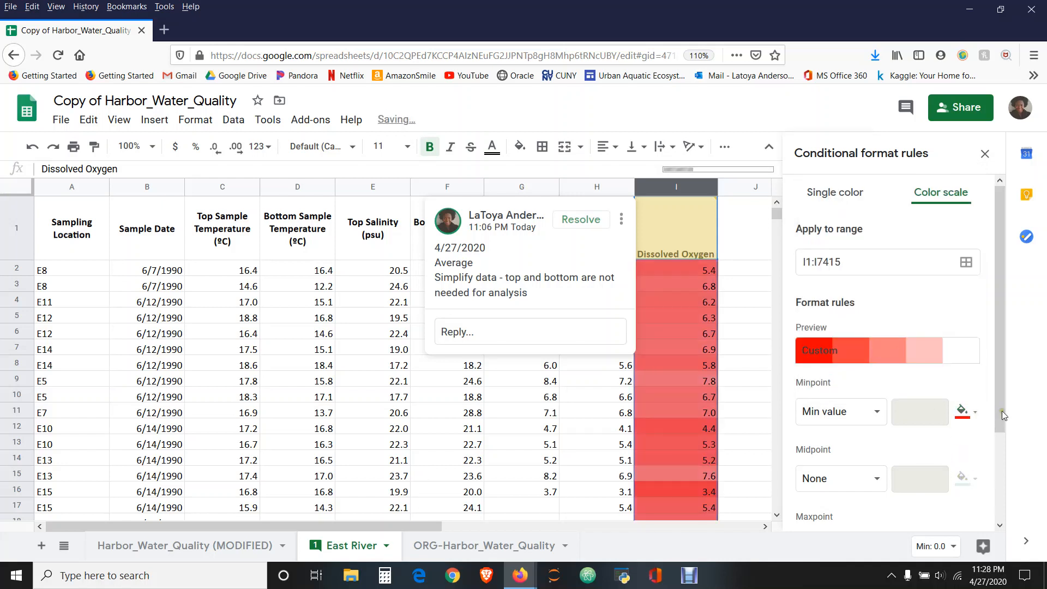
pyautogui.moveTo(1003, 411); pyautogui.dragTo(1006, 456)
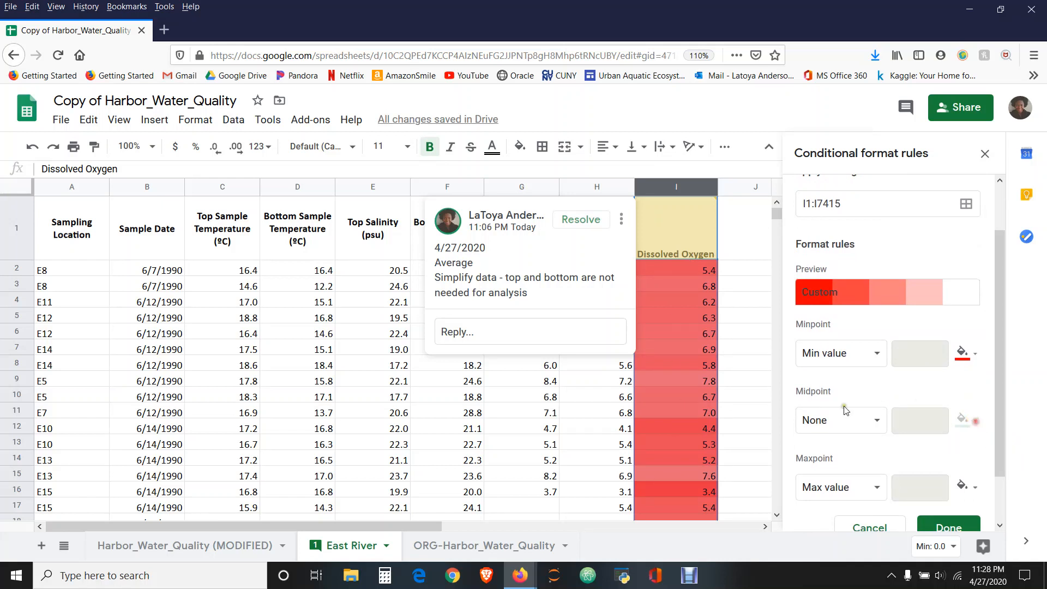
pyautogui.click(876, 421)
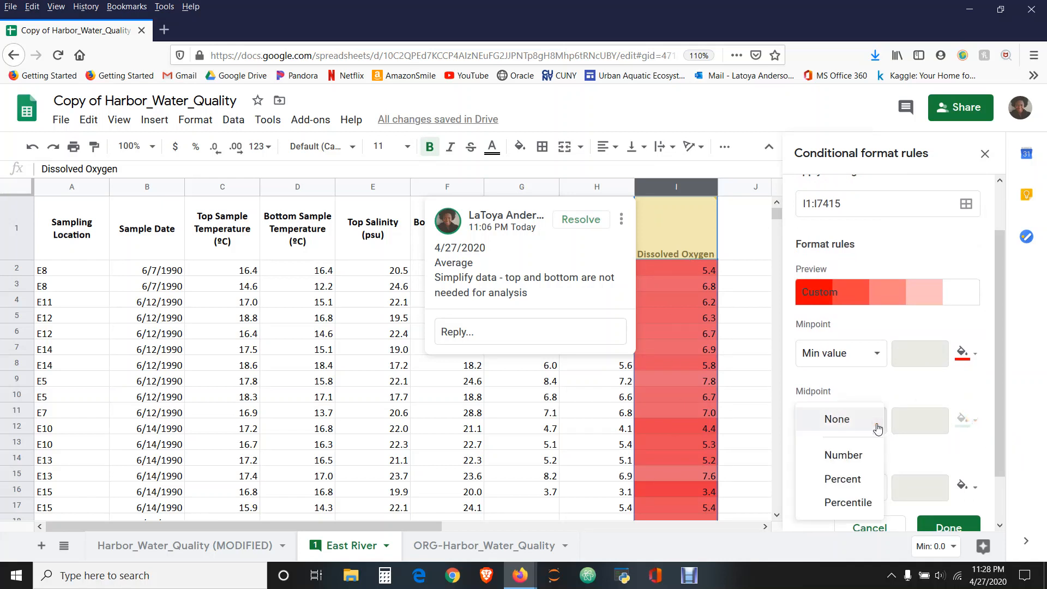
pyautogui.click(866, 463)
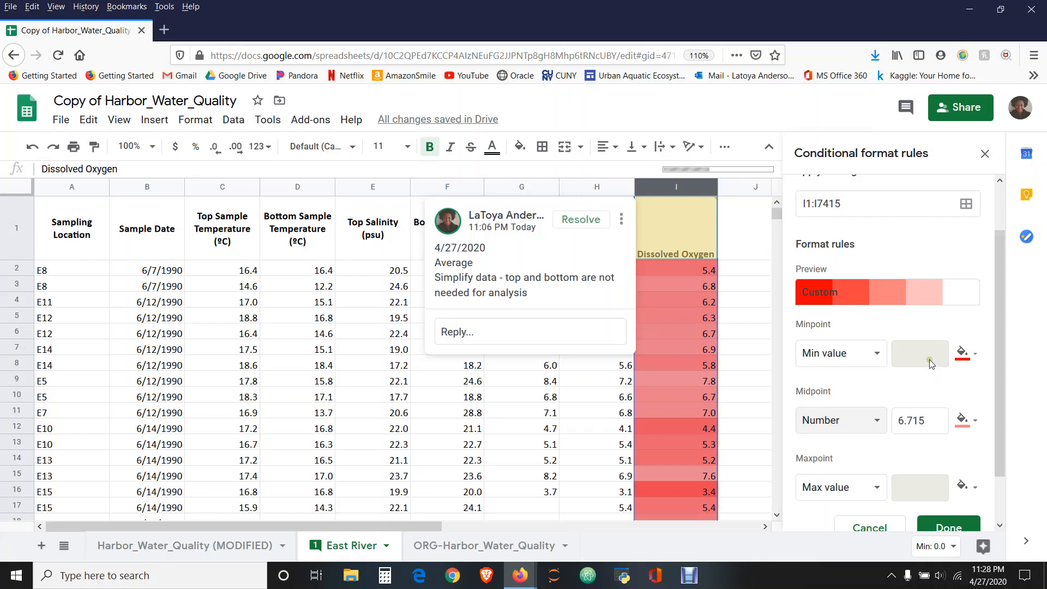
# Set the color scale's minpoint type to Number with a value of 3
pyautogui.click(878, 354)
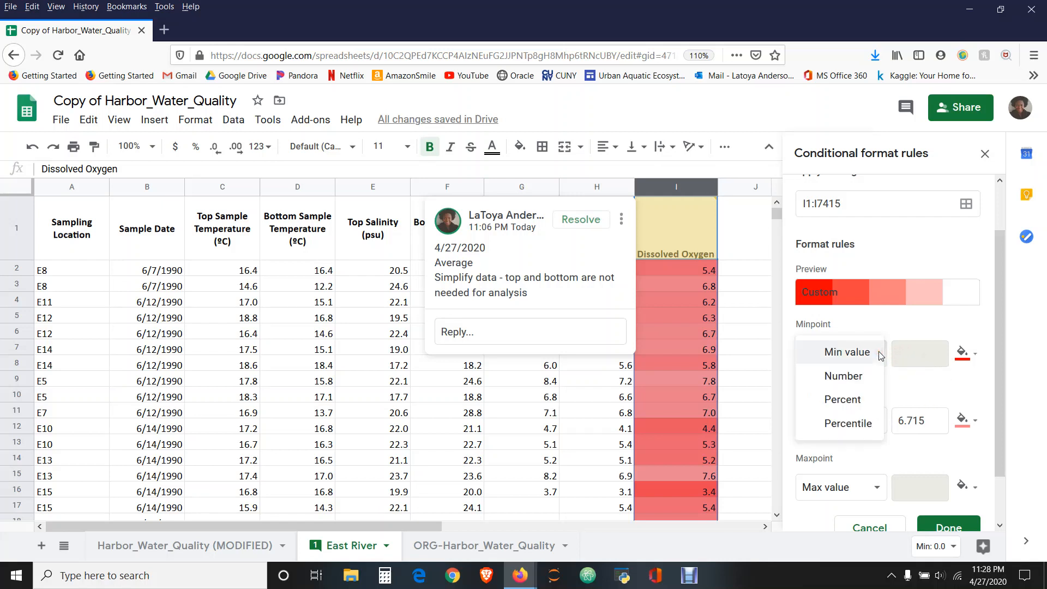
pyautogui.click(857, 382)
pyautogui.click(923, 358)
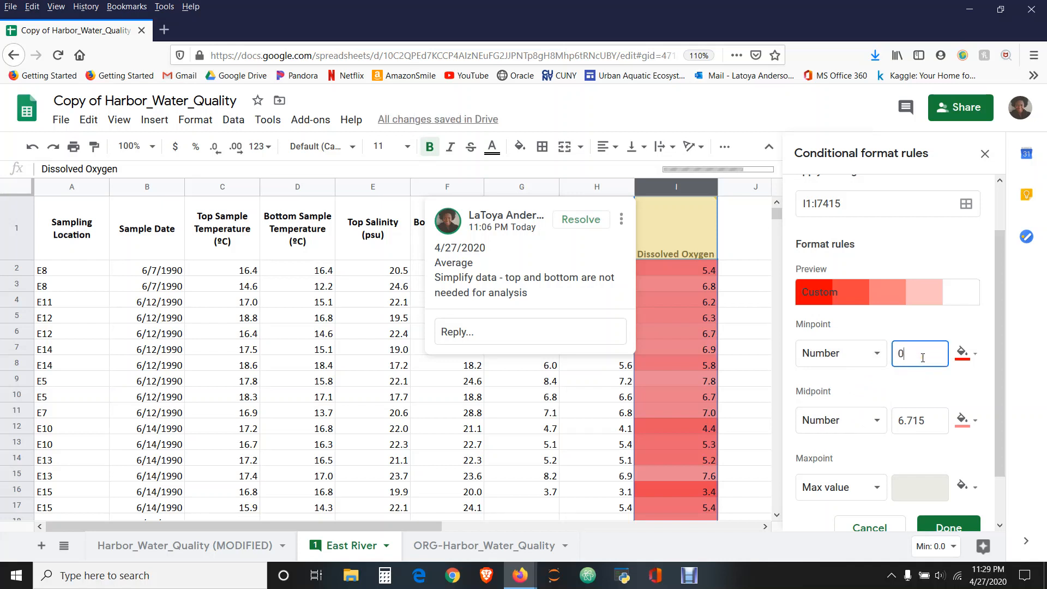
pyautogui.press('BackSpace')
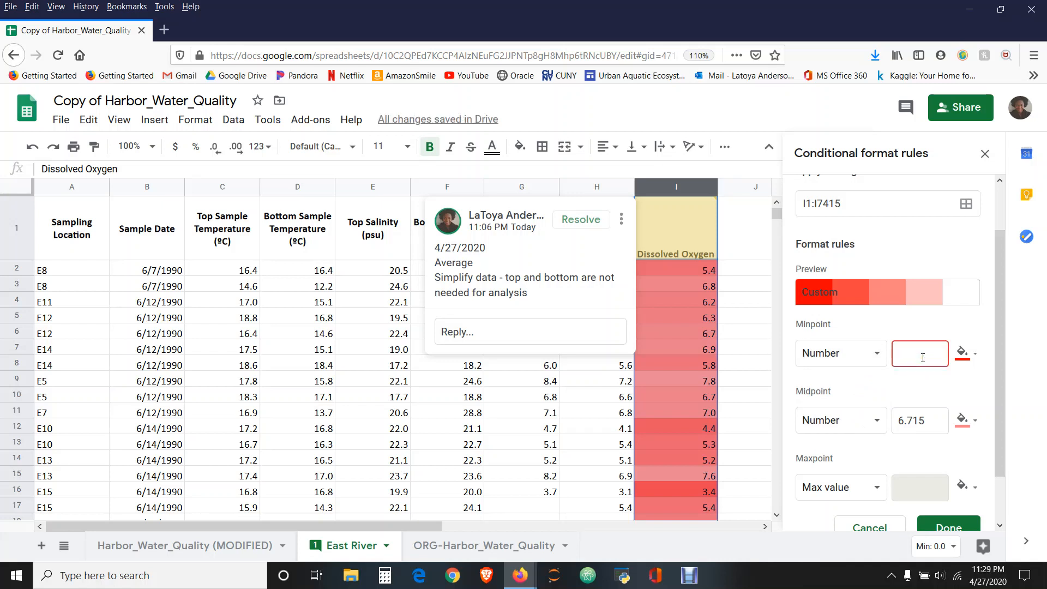
pyautogui.write('3')
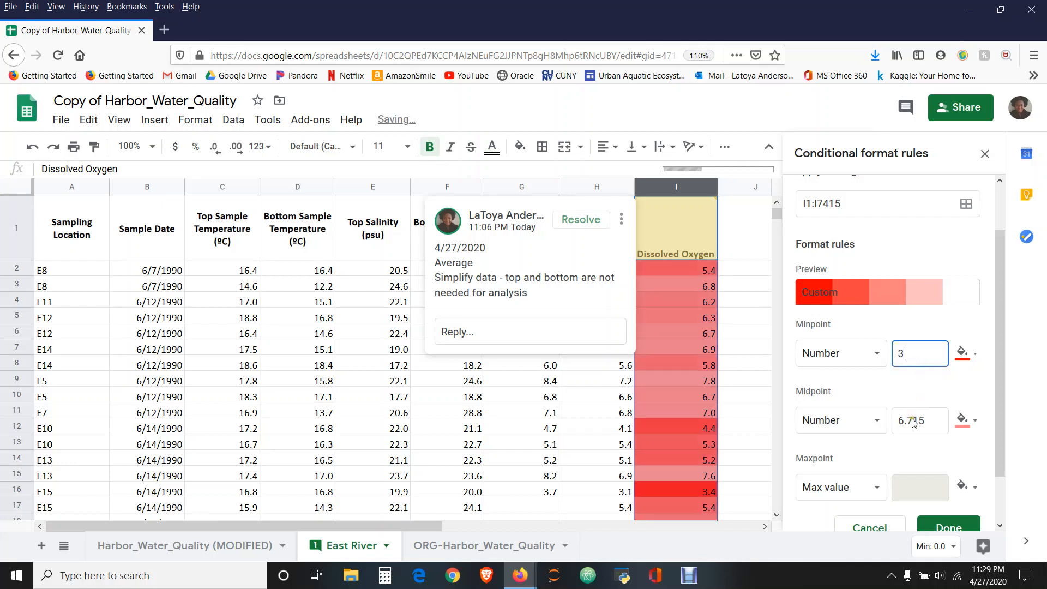
# Color the scale's midpoint light yellow and set the minpoint value to 0
pyautogui.click(966, 421)
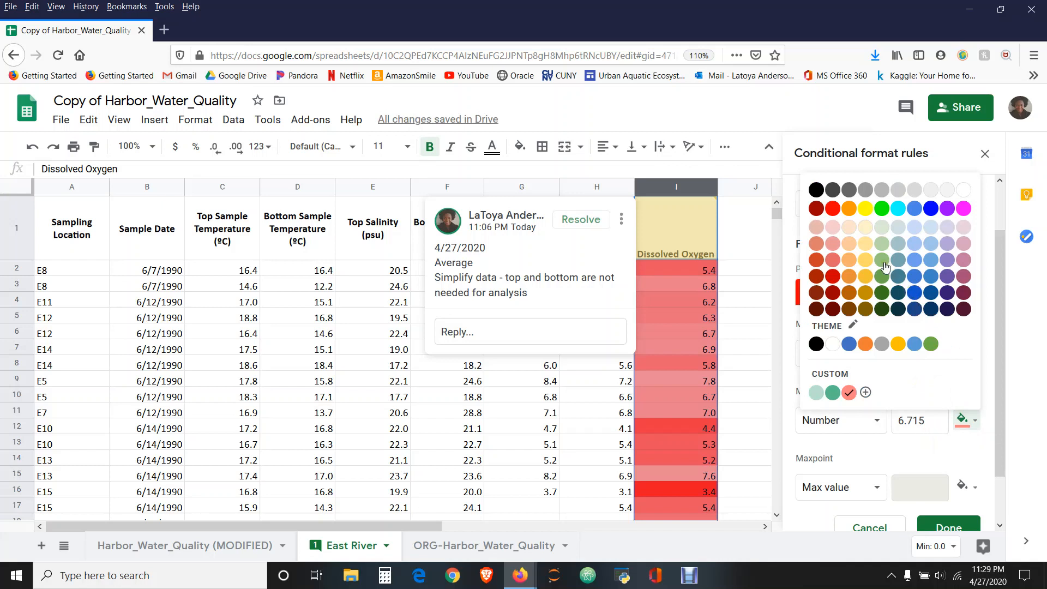
pyautogui.click(865, 244)
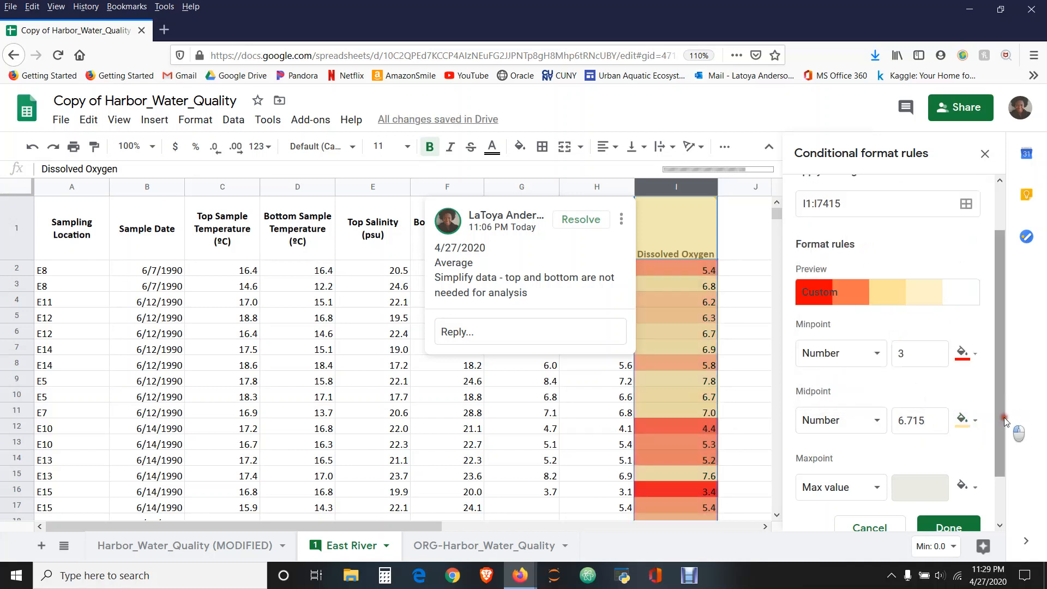
pyautogui.scroll(-1, 1005, 415)
pyautogui.click(922, 341)
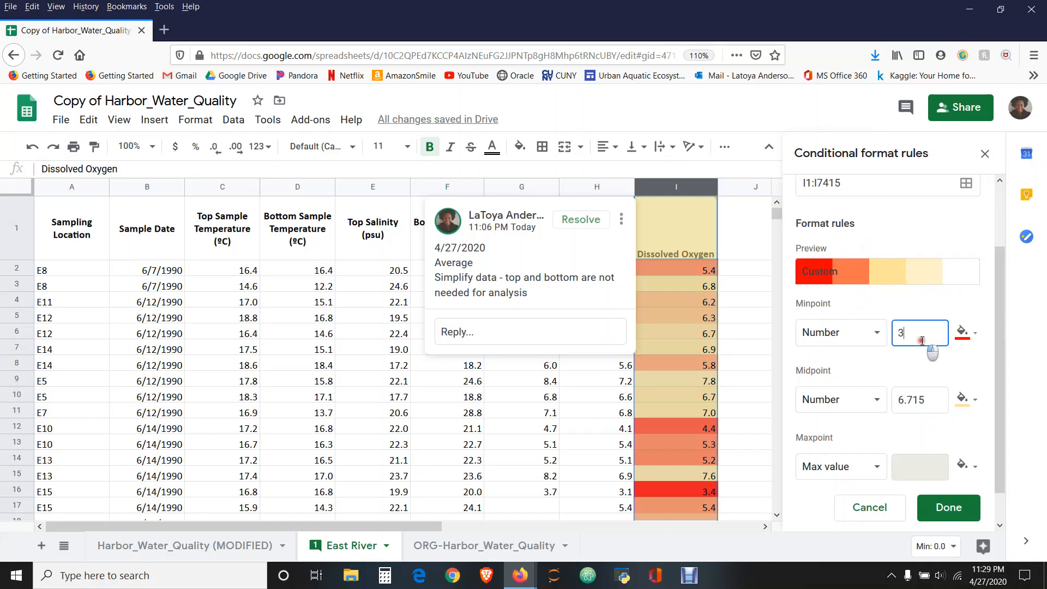
pyautogui.doubleClick(900, 341)
pyautogui.press('BackSpace')
pyautogui.write('0')
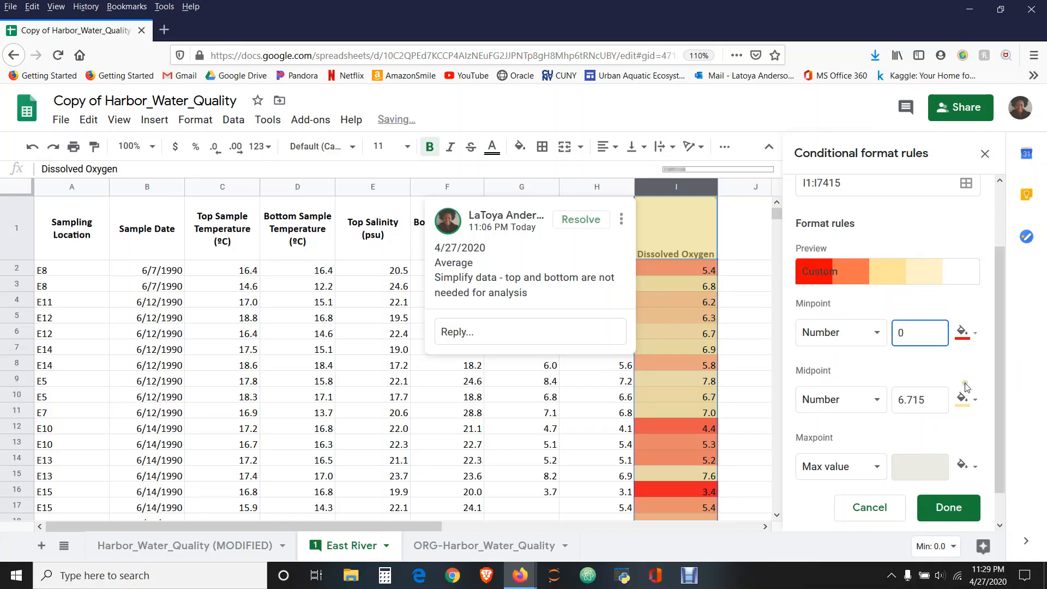
# Set the color scale's midpoint value to 3 and its color to bright yellow
pyautogui.click(934, 400)
pyautogui.hotkey('ctrl', 'a')
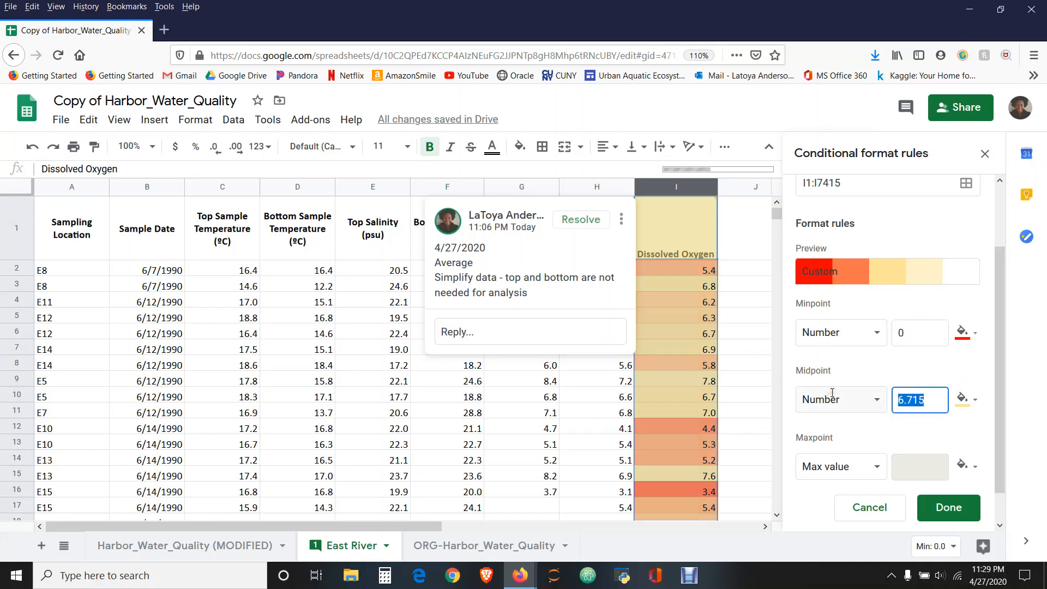
pyautogui.write('3')
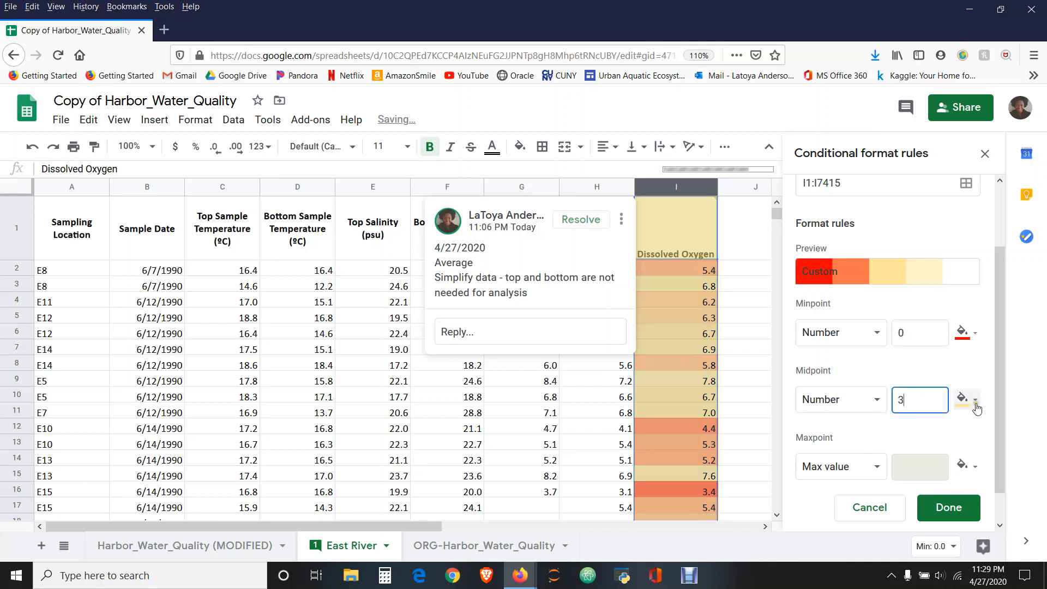
pyautogui.click(975, 402)
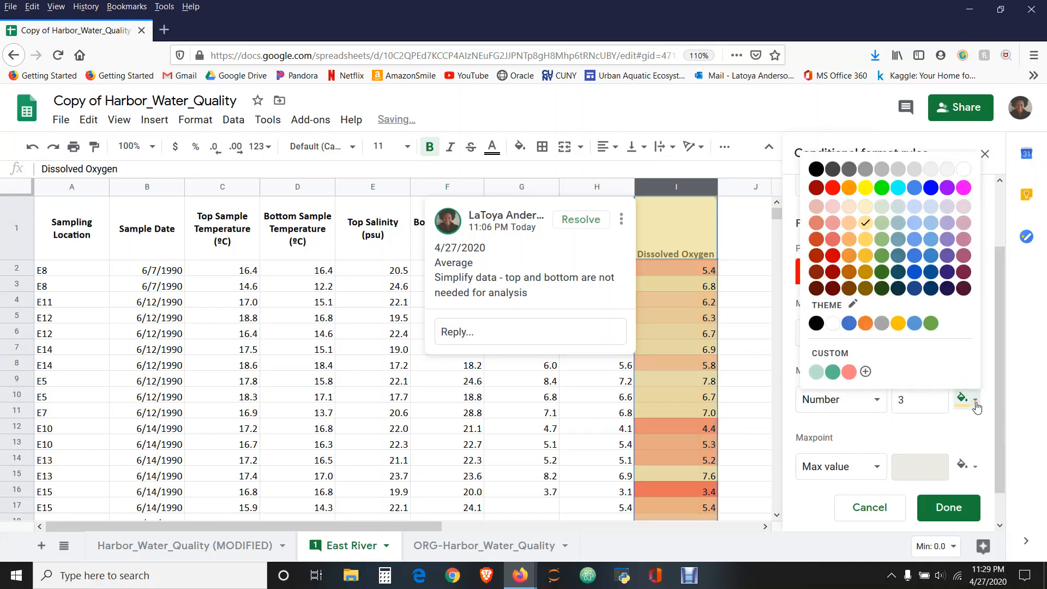
pyautogui.click(866, 190)
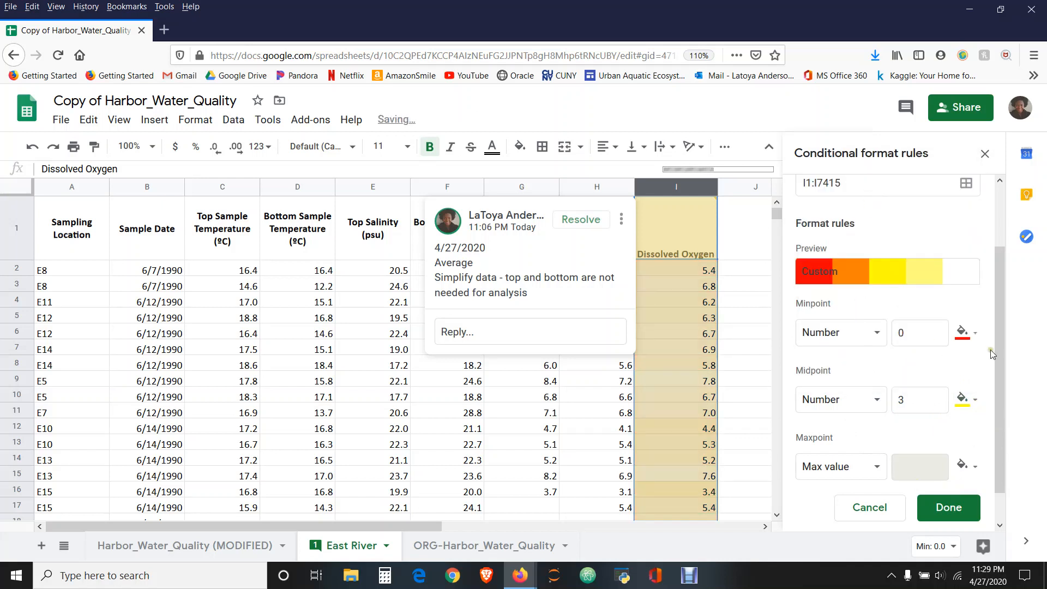
# Set the color scale's maxpoint type to Number and color it bright green
pyautogui.scroll(-1, 1012, 371)
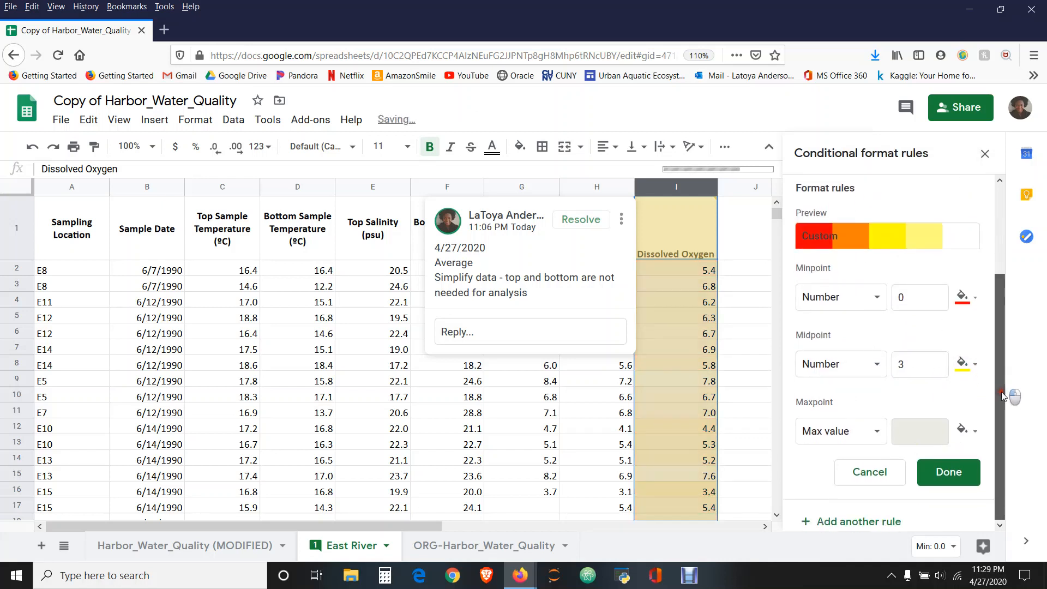
pyautogui.click(877, 433)
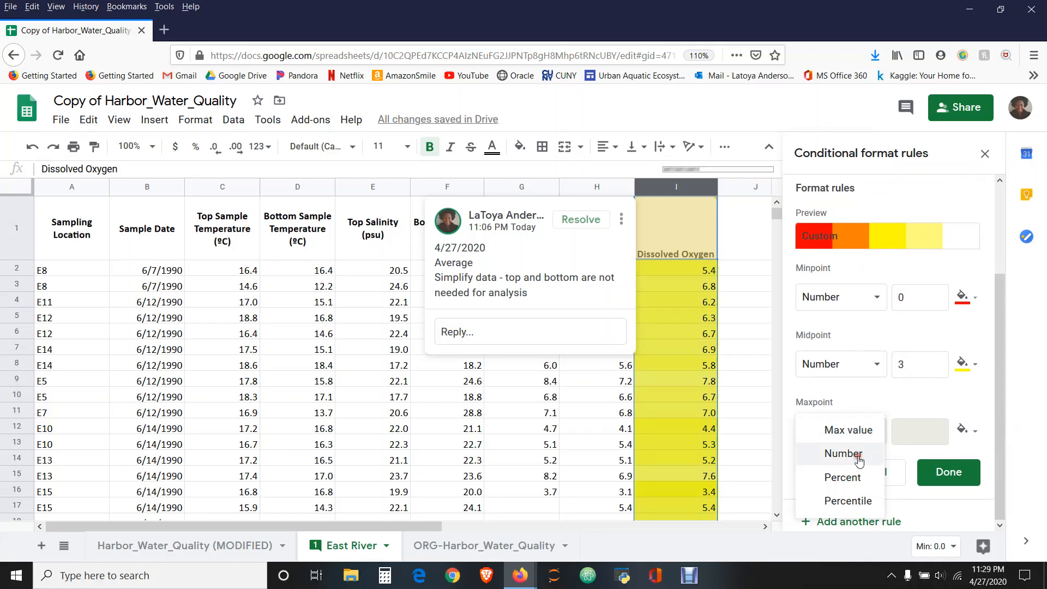
pyautogui.click(859, 461)
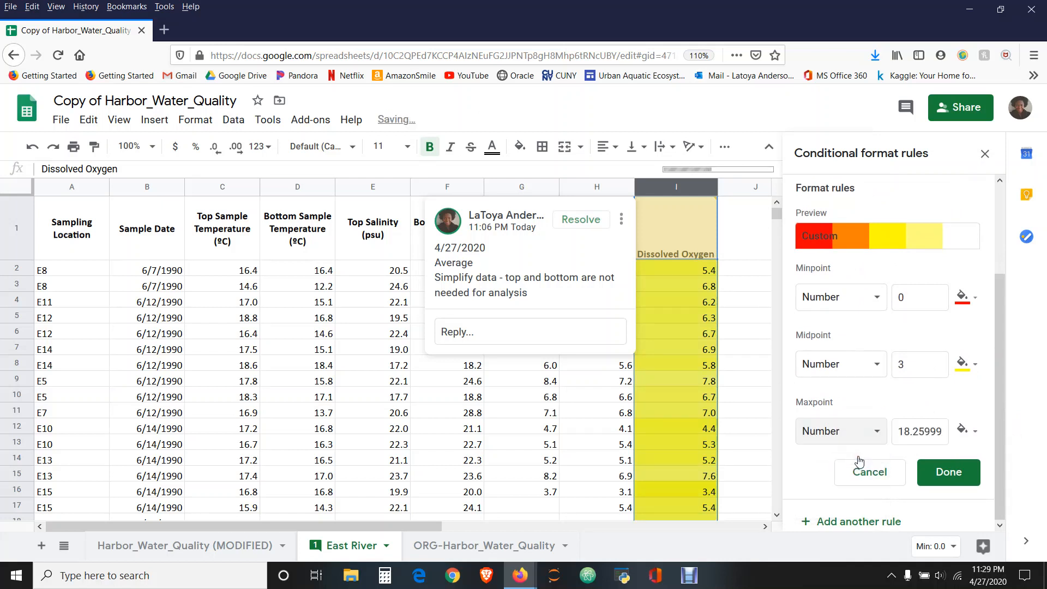
pyautogui.click(971, 432)
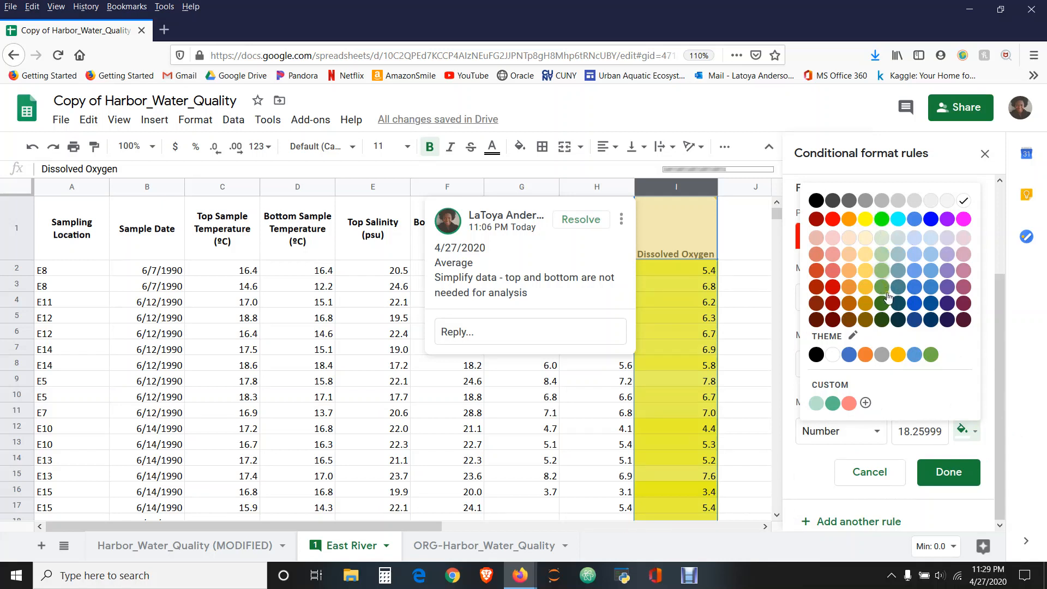
pyautogui.click(882, 223)
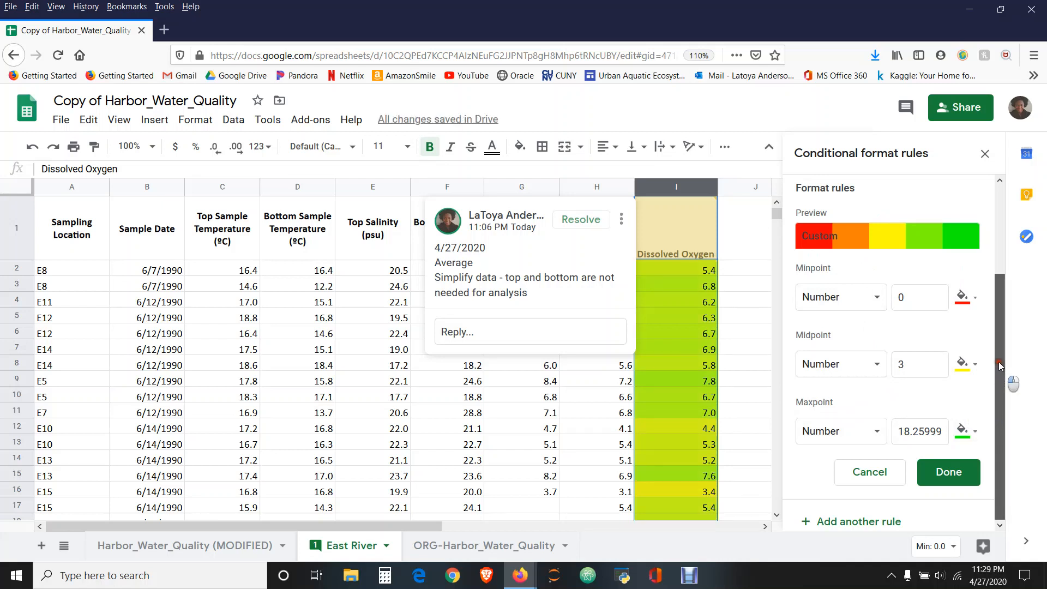
# Set the color scale's maxpoint value to 10
pyautogui.moveTo(999, 337); pyautogui.dragTo(997, 386)
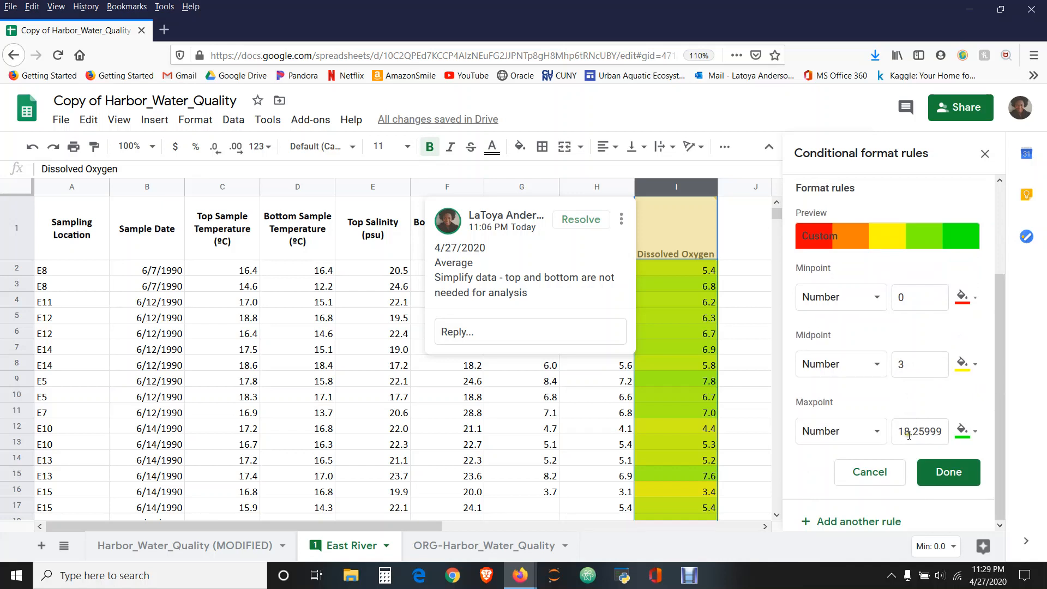
pyautogui.moveTo(946, 429)
pyautogui.mouseDown()
pyautogui.moveTo(898, 428)
pyautogui.moveTo(963, 433)
pyautogui.mouseUp()
pyautogui.write('5')
pyautogui.press('BackSpace')
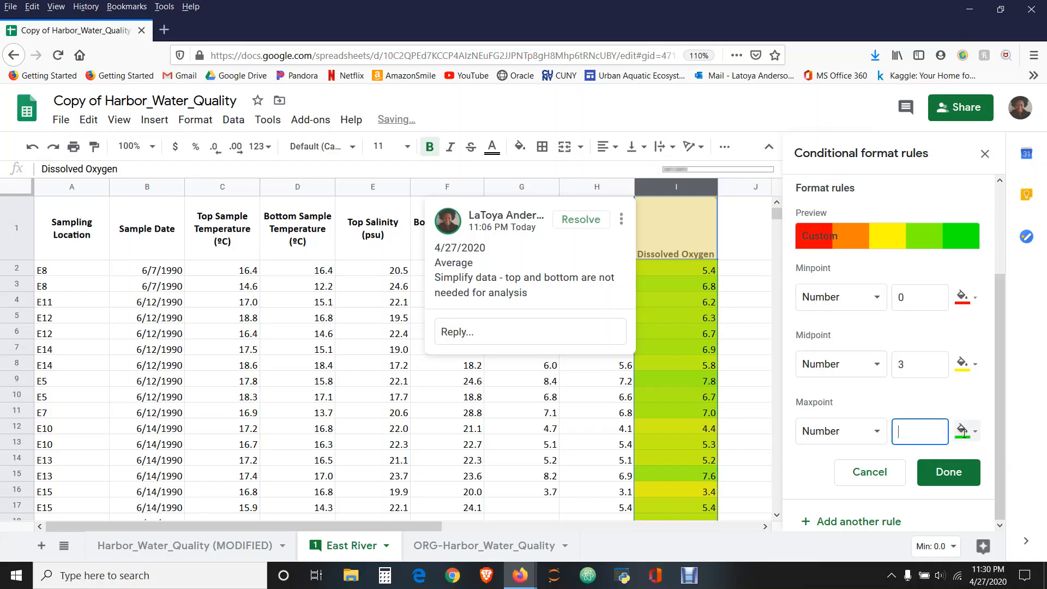
pyautogui.write('1010')
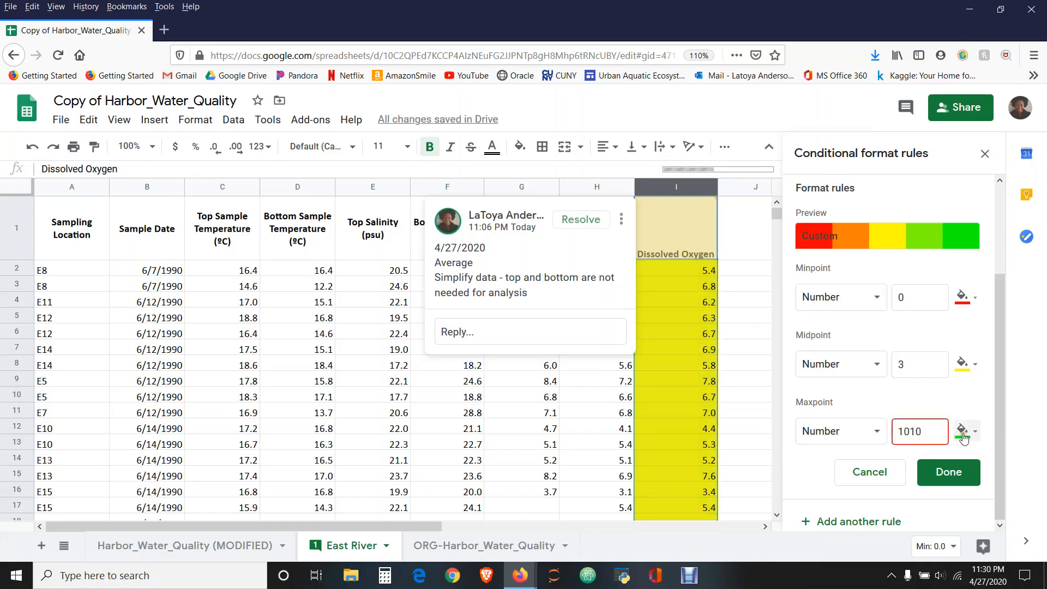
pyautogui.press('BackSpace')
pyautogui.press('BackSpace')
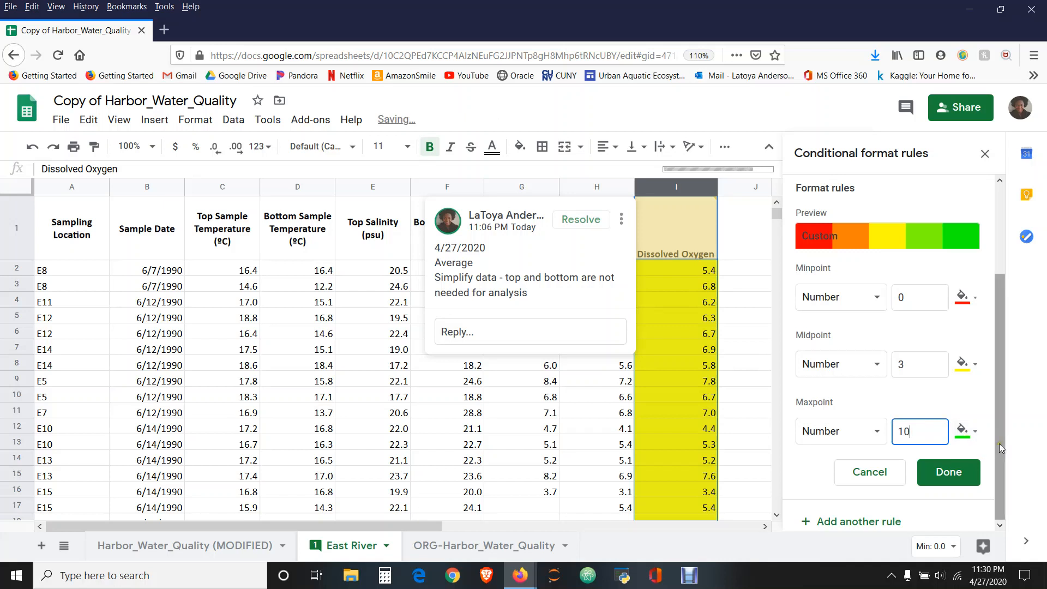
# Save the color scale rule, close the conditional formatting rules, and deselect the Dissolved Oxygen column
pyautogui.moveTo(1000, 444); pyautogui.dragTo(1003, 457)
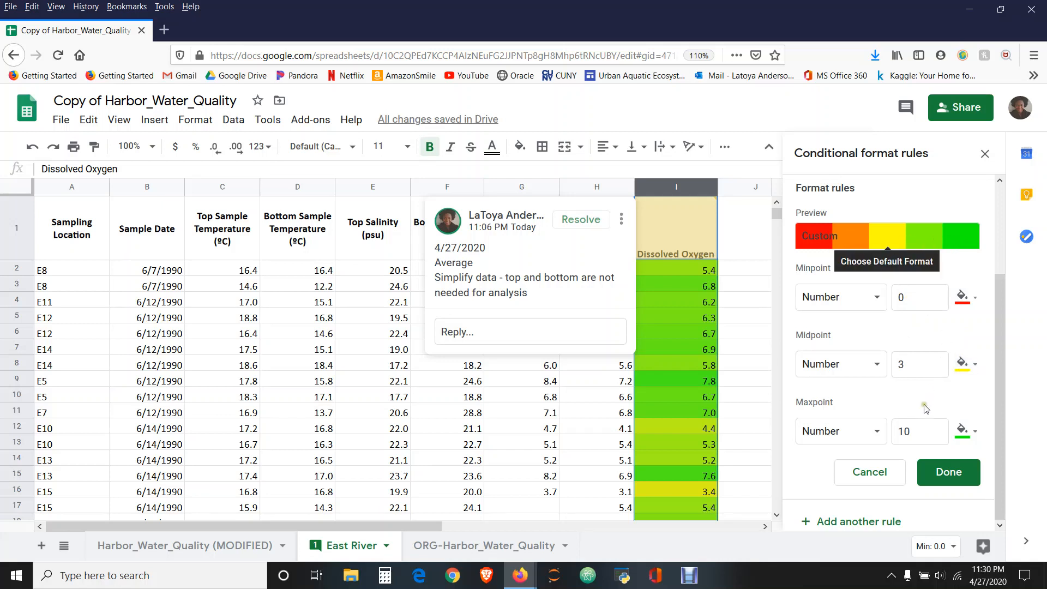
pyautogui.moveTo(999, 433); pyautogui.dragTo(1017, 479)
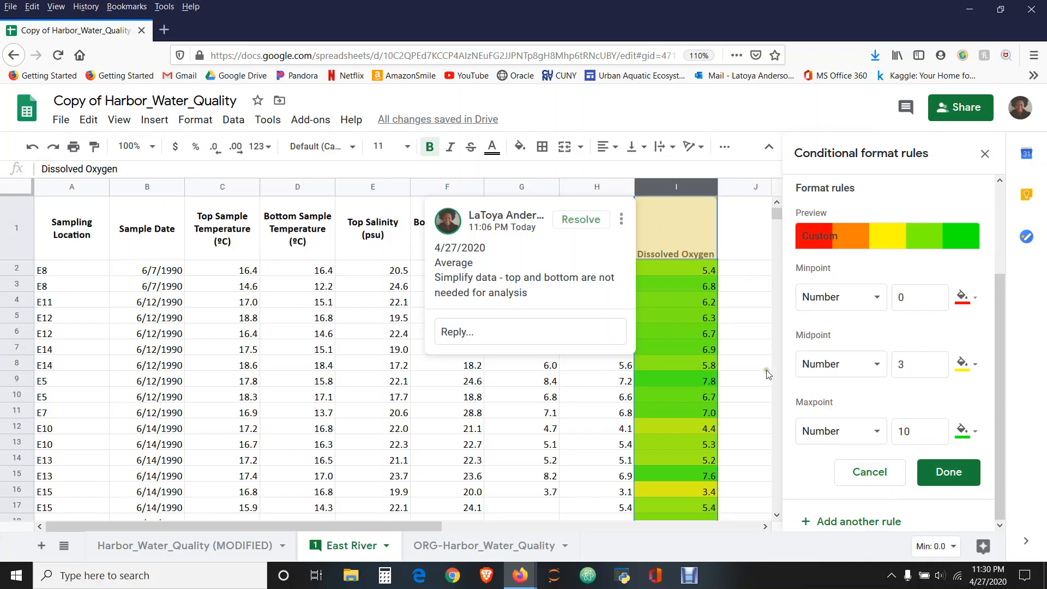
pyautogui.click(949, 478)
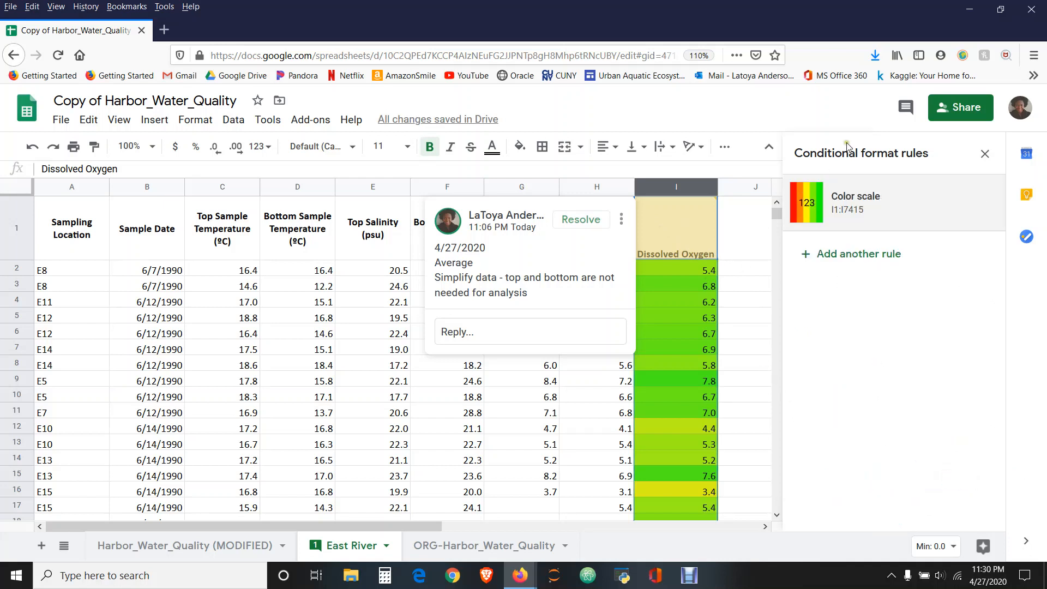
pyautogui.click(985, 156)
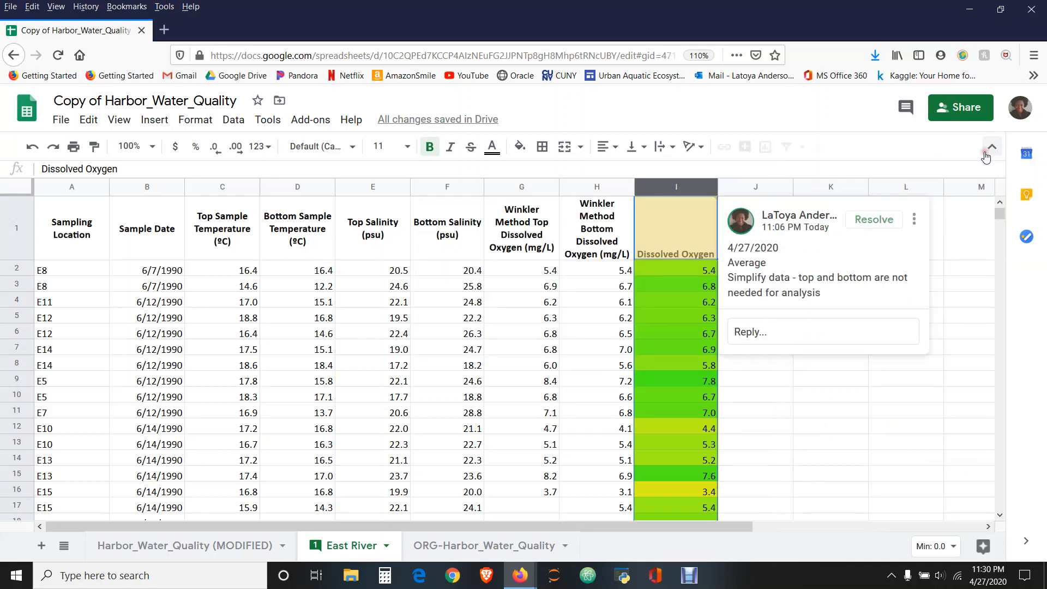
pyautogui.click(867, 398)
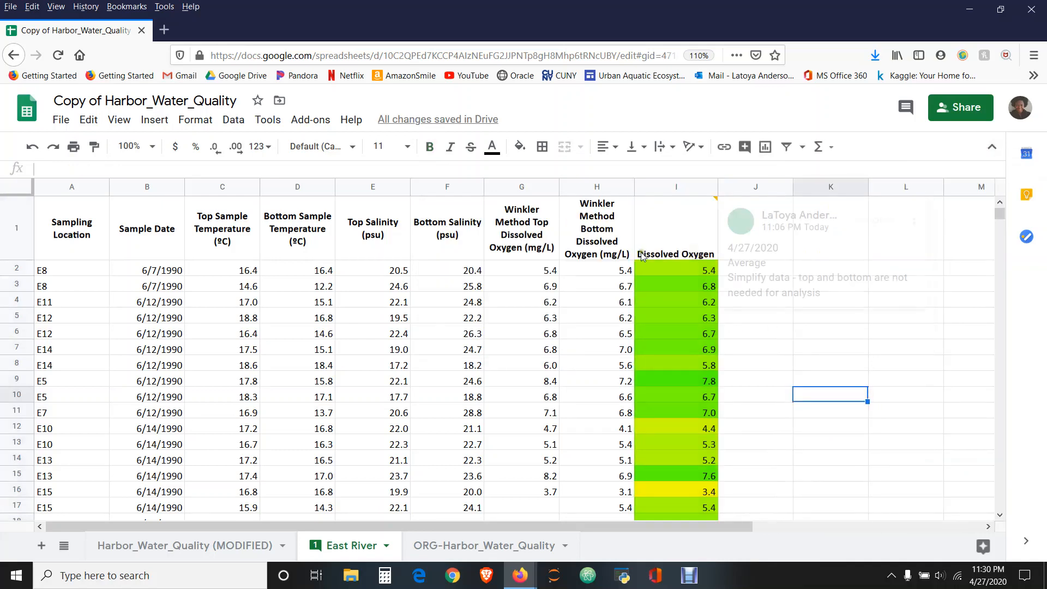
# Look through the Dissolved Oxygen column's rows to examine how the color scale shades the values
pyautogui.moveTo(999, 216)
pyautogui.mouseDown()
pyautogui.moveTo(999, 237)
pyautogui.moveTo(1001, 203)
pyautogui.mouseUp()
pyautogui.click(1000, 203)
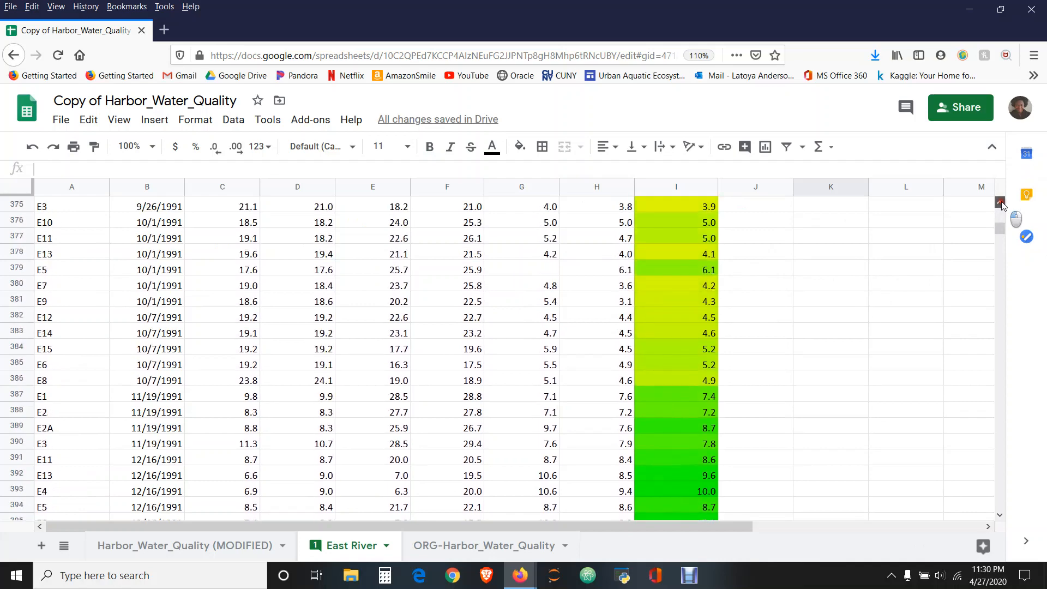
pyautogui.scroll(5, 1002, 204)
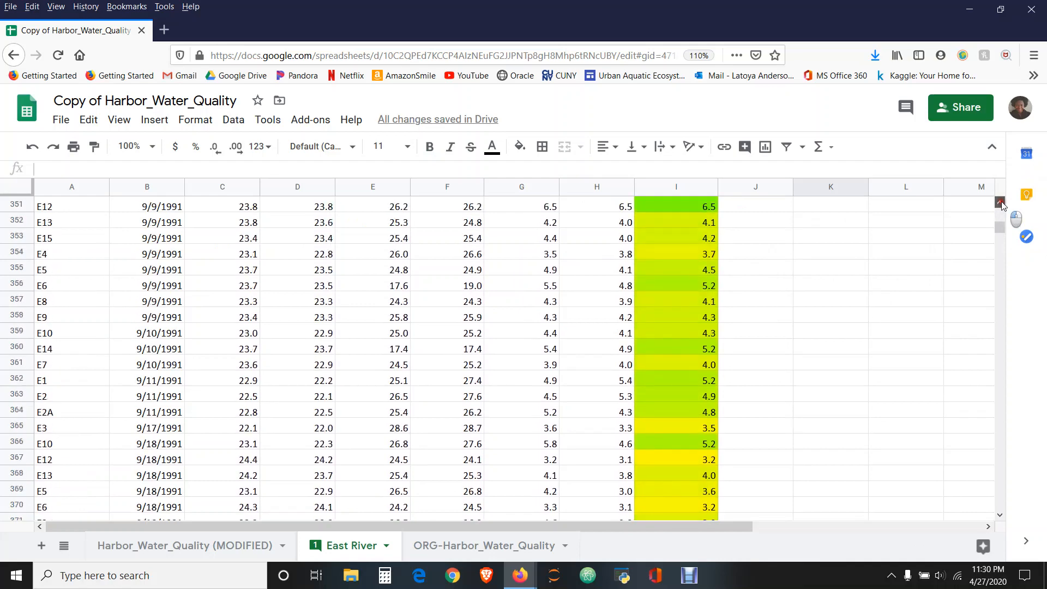
pyautogui.scroll(3, 1002, 203)
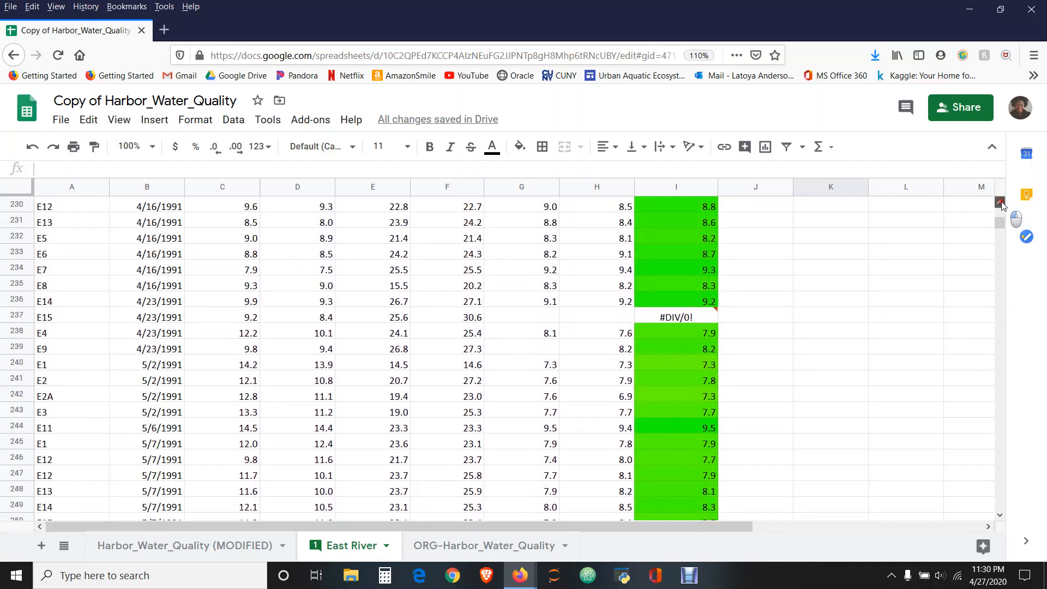
pyautogui.scroll(3, 1002, 203)
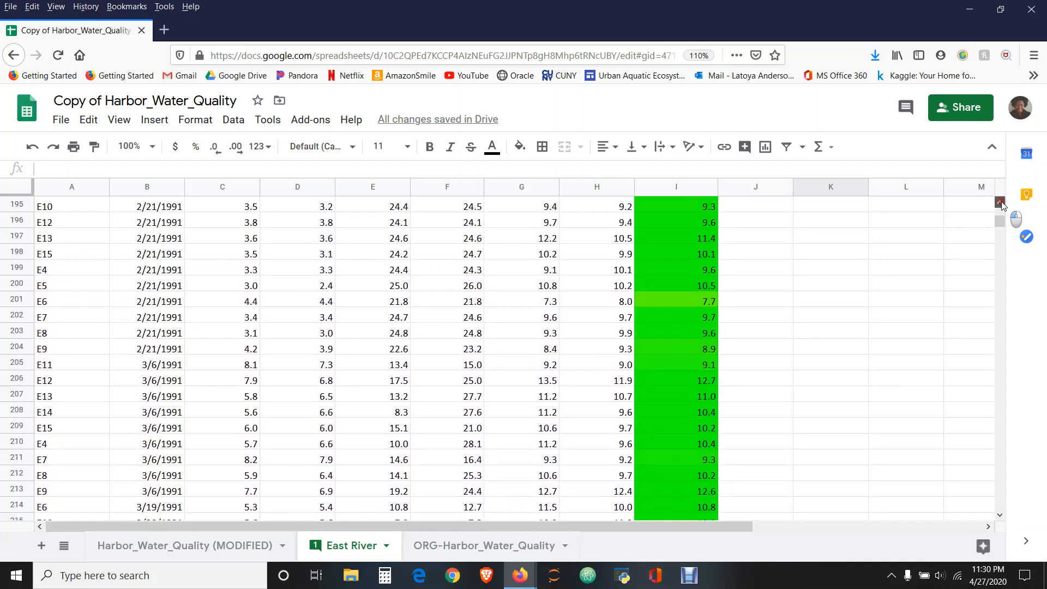
pyautogui.scroll(3, 1002, 203)
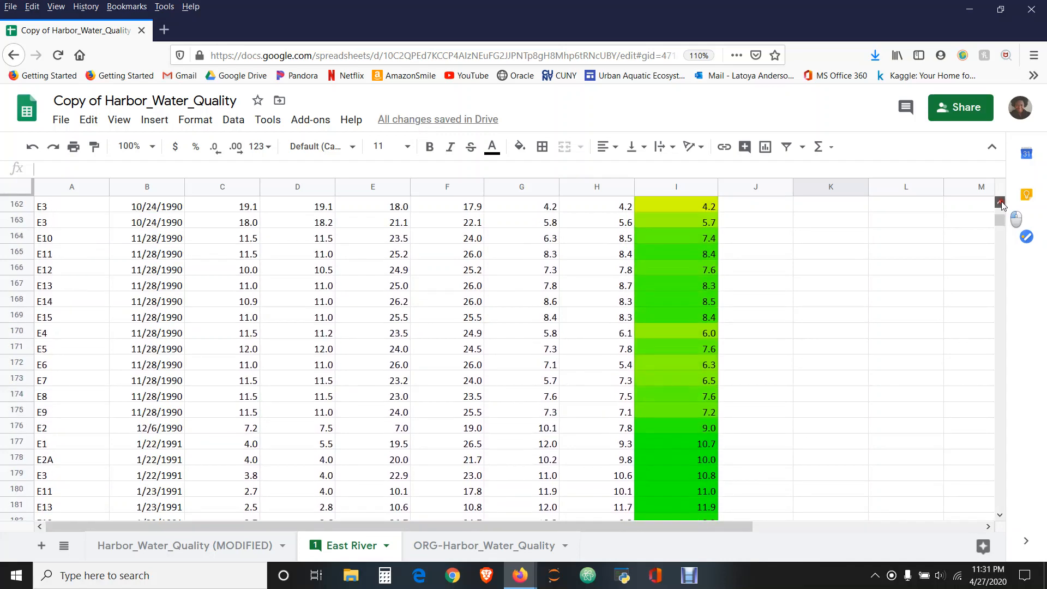
pyautogui.scroll(9, 1002, 203)
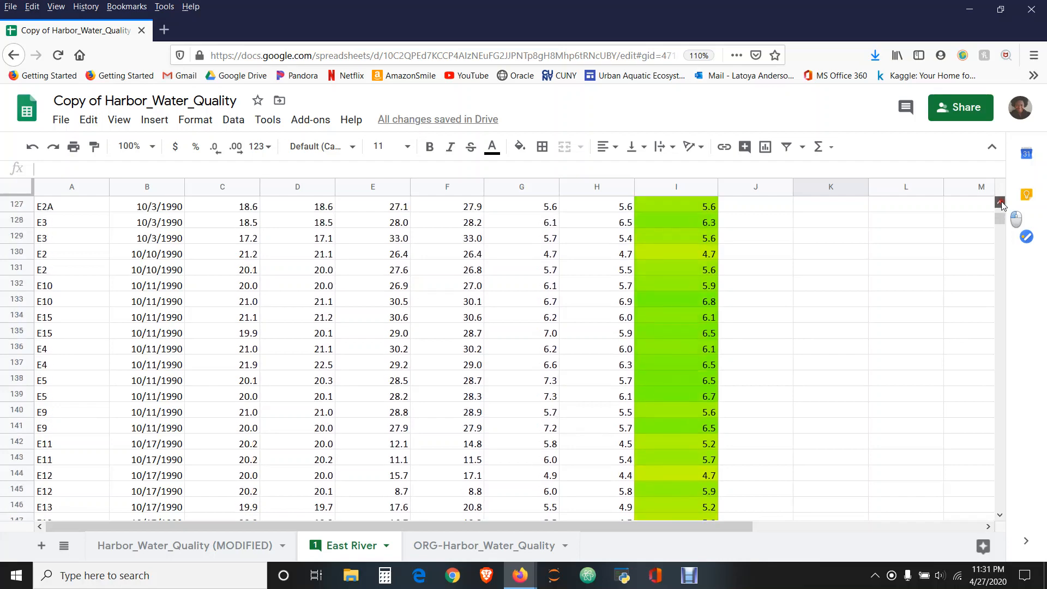